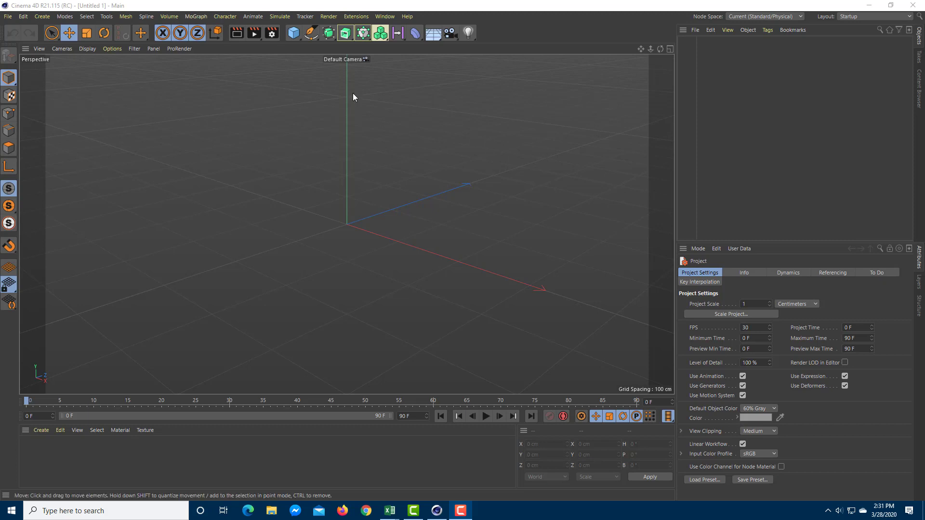
- Create a capsule and a Cloner, and nest the capsule under the Cloner
left_click_drag(294, 33, 493, 81)
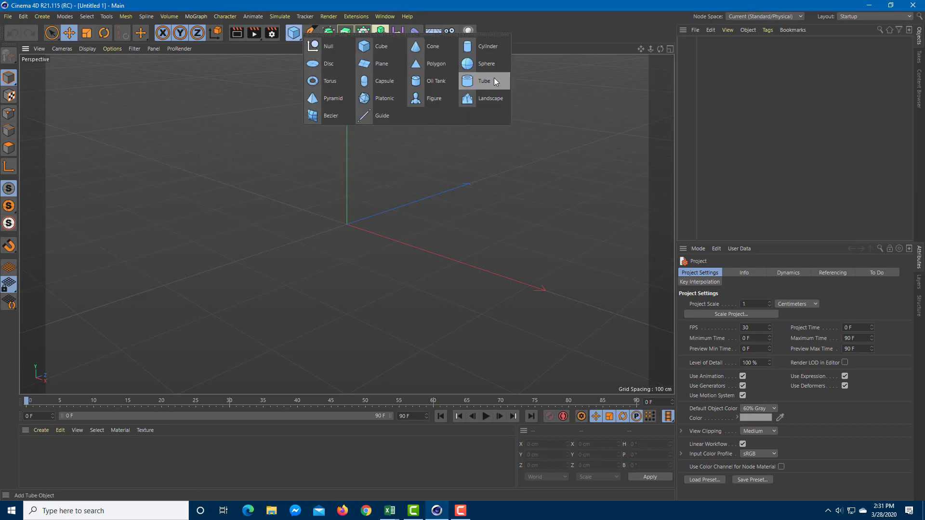
left_click(375, 87)
left_click_drag(363, 33, 423, 56)
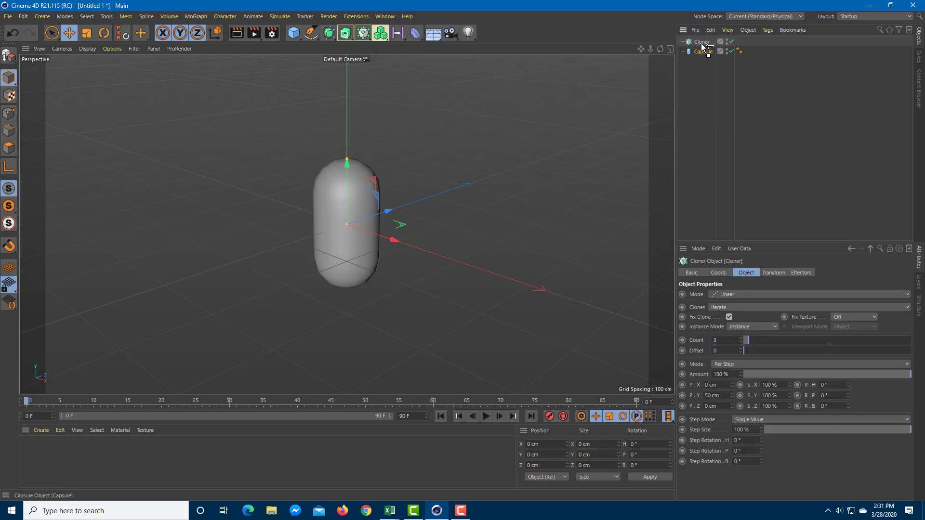
left_click_drag(706, 52, 702, 42)
left_click(702, 43)
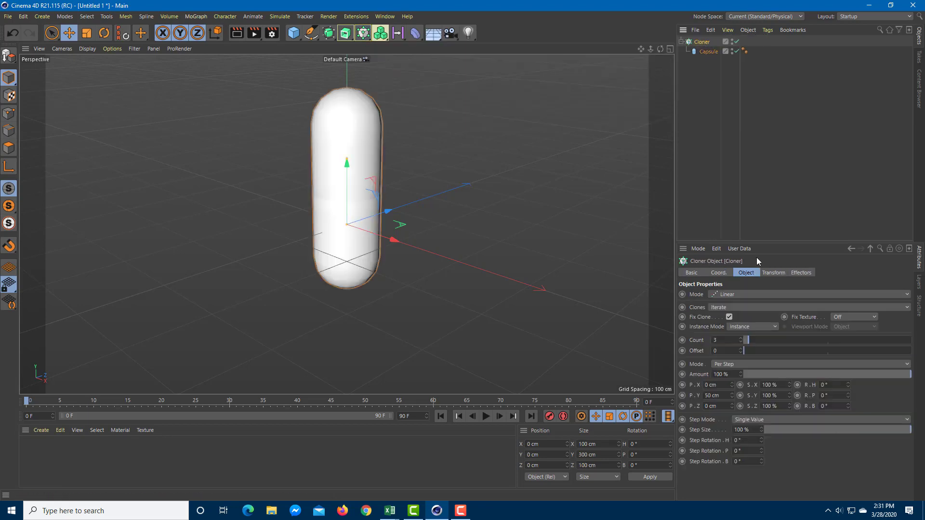
- Arrange the Cloner's copies in a row along X, with 104 cm X offset, 0 cm Y offset and a count of 27
left_click(716, 396)
type("0")
left_click(732, 386)
mouse_move(733, 386)
left_mouse_down()
mouse_move(770, 381)
mouse_move(723, 385)
left_mouse_up()
left_click_drag(253, 221, 458, 225, "alt")
middle_click_drag(431, 229, 347, 286, "alt")
left_click_drag(760, 340, 767, 339)
left_click_drag(732, 385, 690, 385)
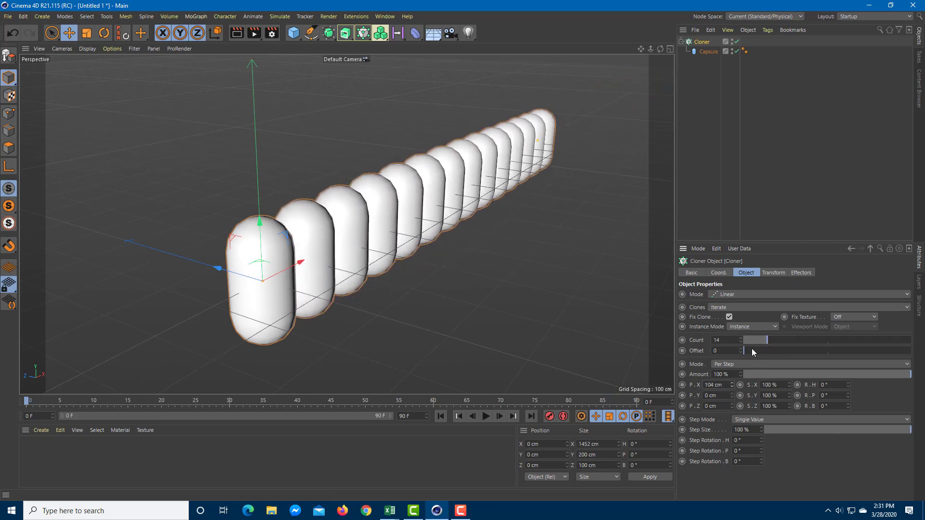
left_click_drag(773, 339, 788, 340)
scroll(562, 201, "up", 5)
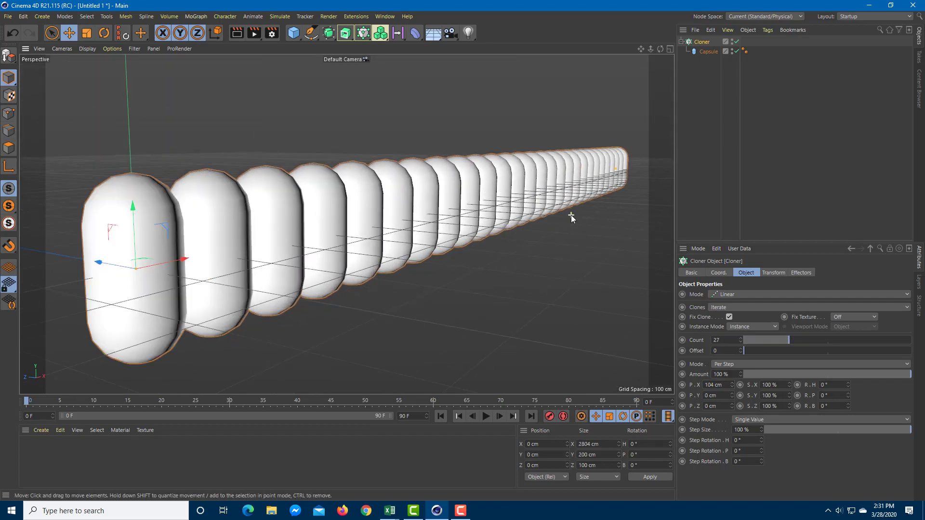
left_click_drag(571, 215, 530, 259, "alt")
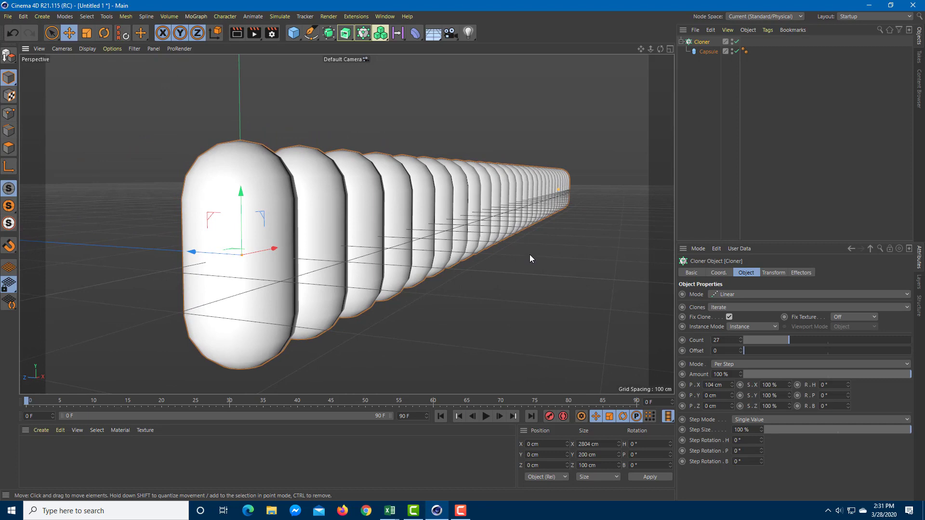
- Add a camera from the current view and set its stereoscopic mode to Symmetrical
left_click(453, 37)
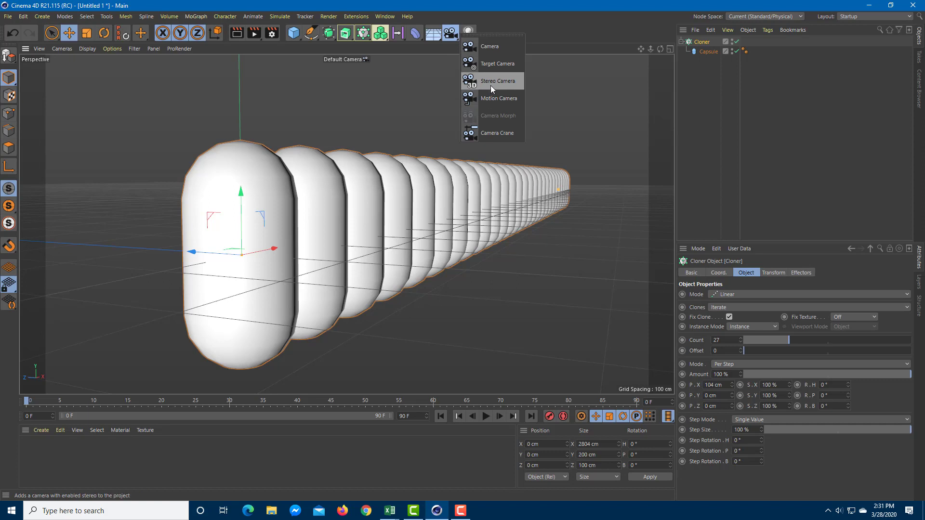
left_click(495, 45)
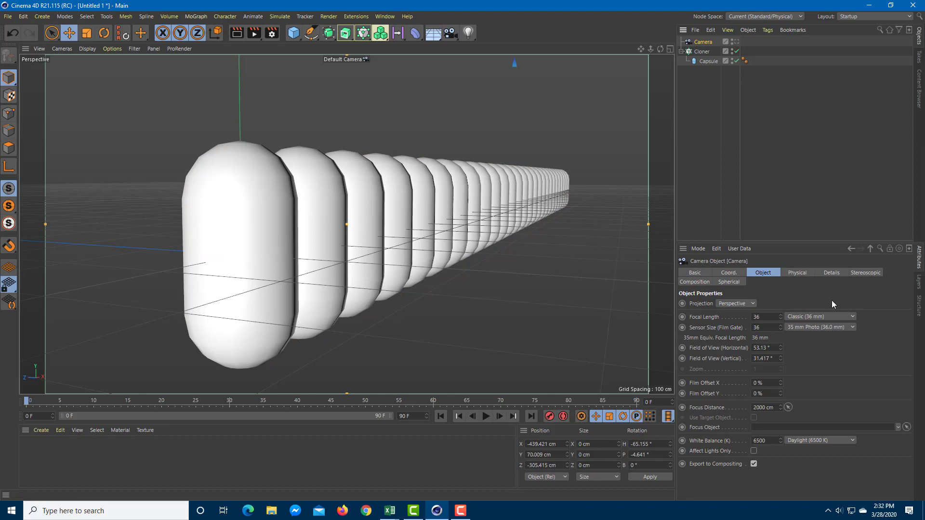
left_click(860, 271)
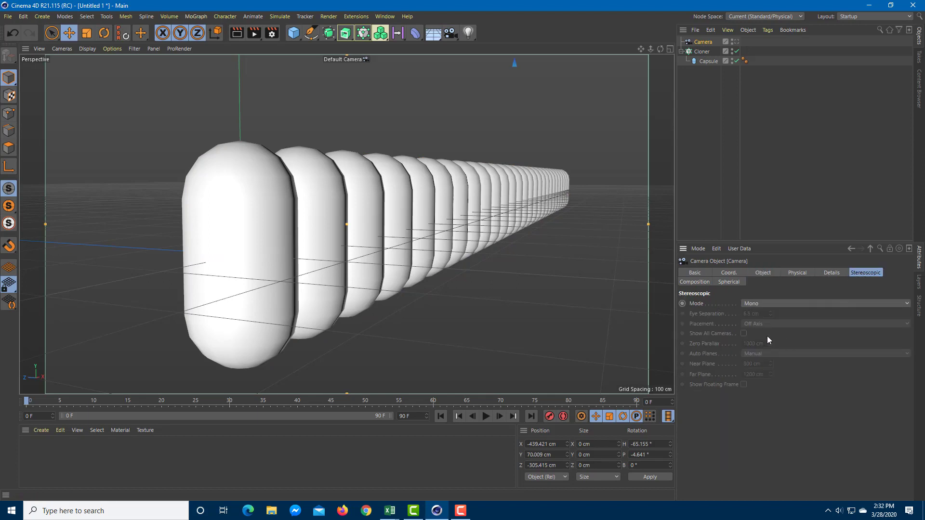
left_click(763, 304)
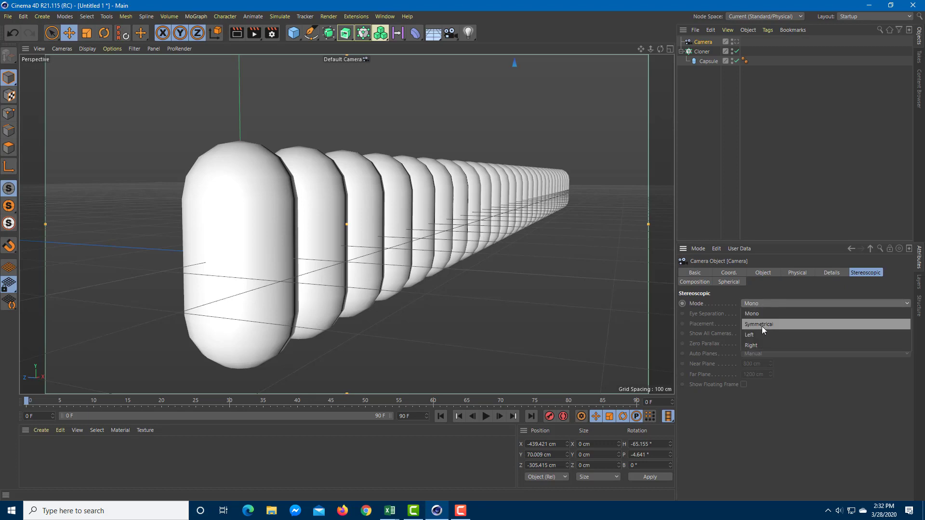
left_click(762, 325)
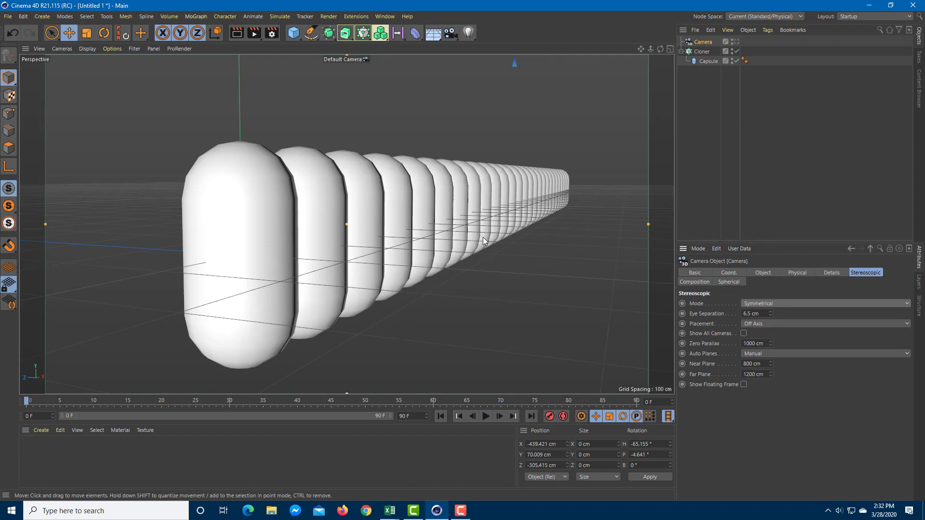
- Look through the new camera, moved closer to the capsule row, and render the frame to the Picture Viewer
mouse_move(483, 237)
left_mouse_down("alt")
mouse_move(490, 213)
mouse_move(498, 244)
left_mouse_up("alt")
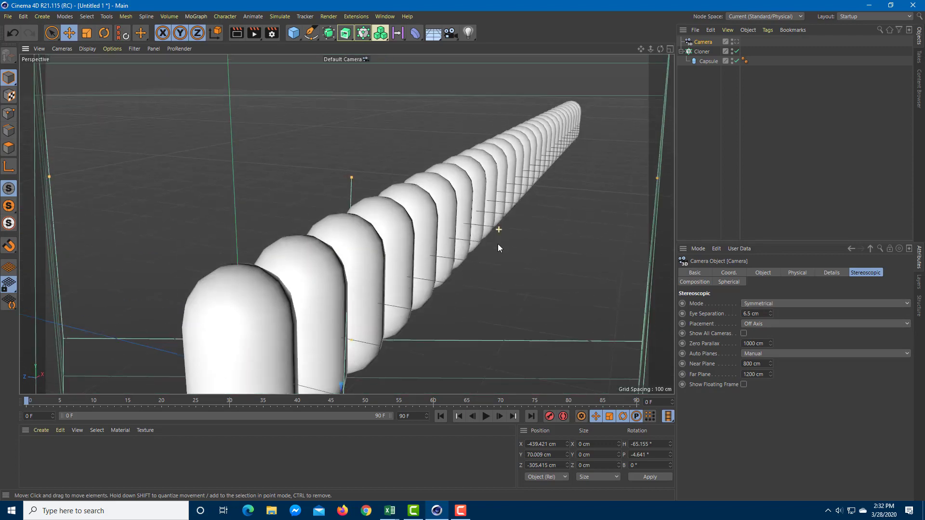
left_click(737, 41)
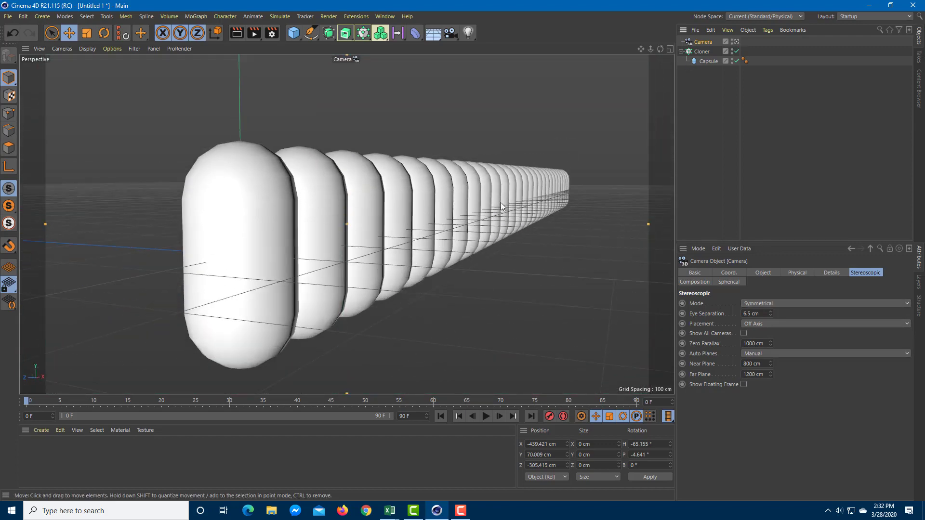
right_click_drag(490, 218, 513, 205, "alt")
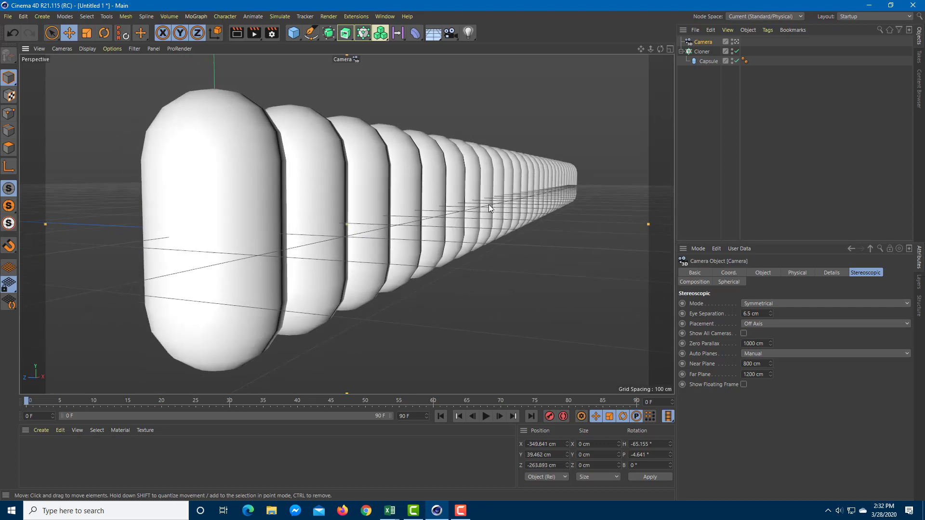
left_click(253, 32)
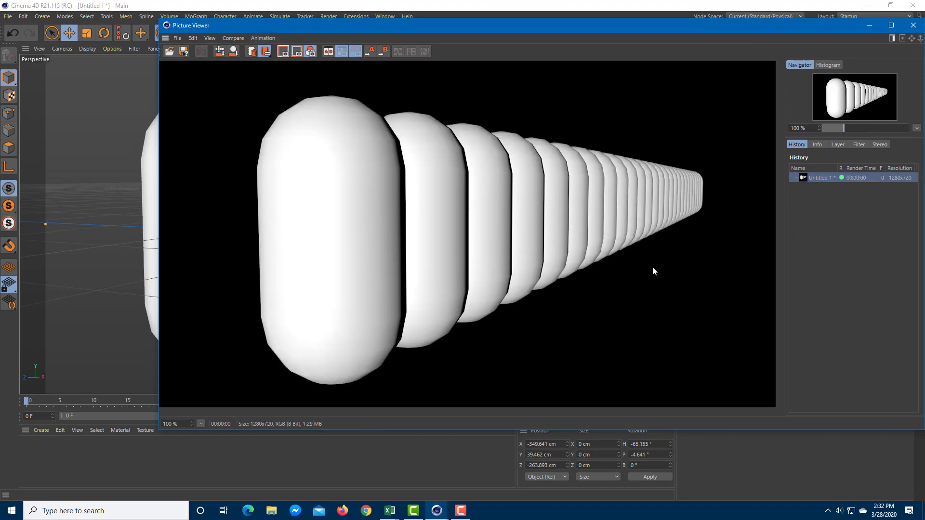
left_click(906, 27)
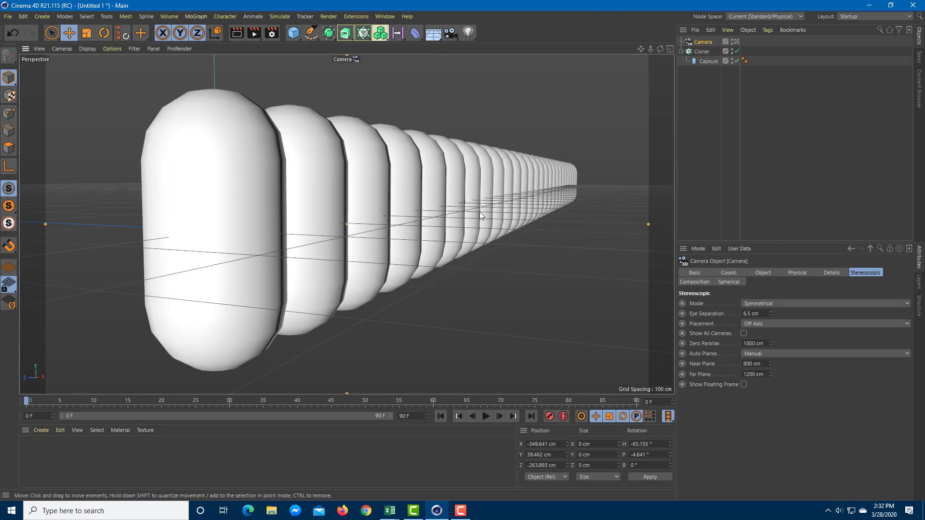
- Enable Stereoscopic in the render settings and choose the Anaglyph mode
left_click(272, 32)
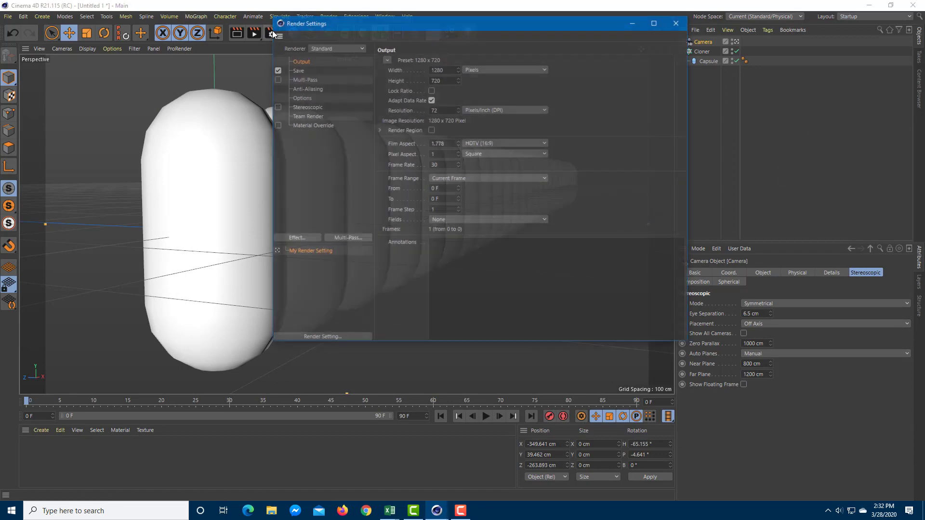
left_click(308, 108)
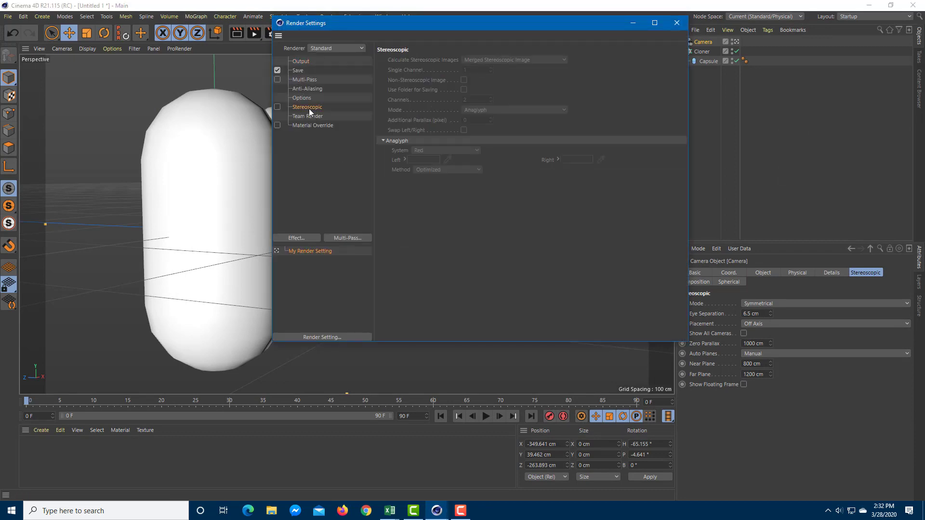
left_click(278, 107)
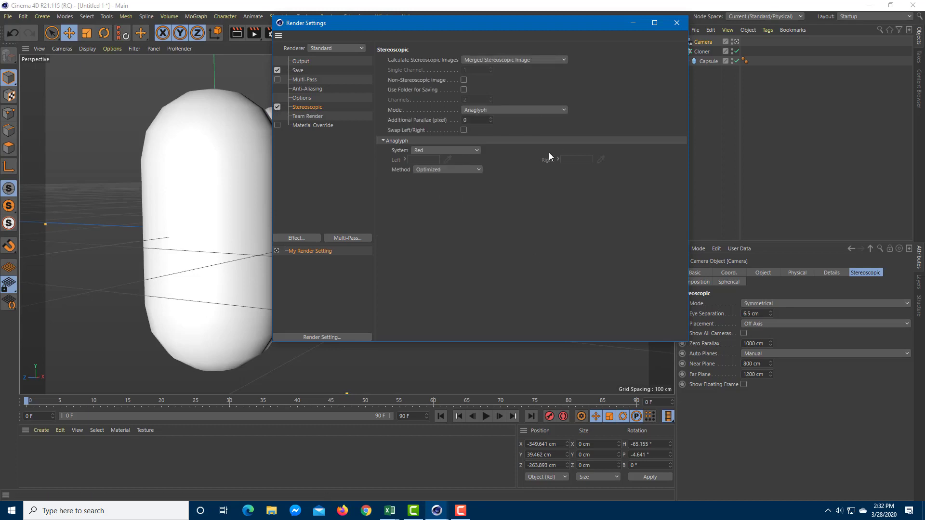
left_click(487, 110)
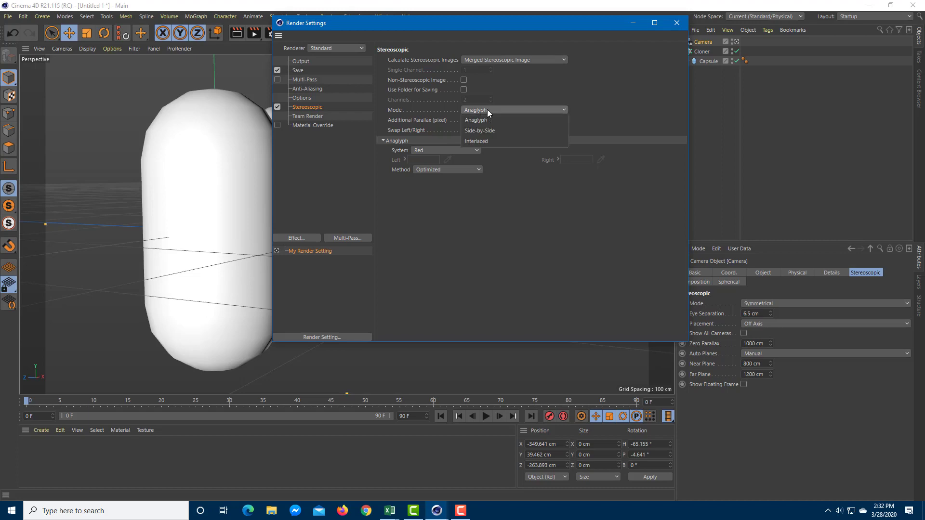
left_click(489, 121)
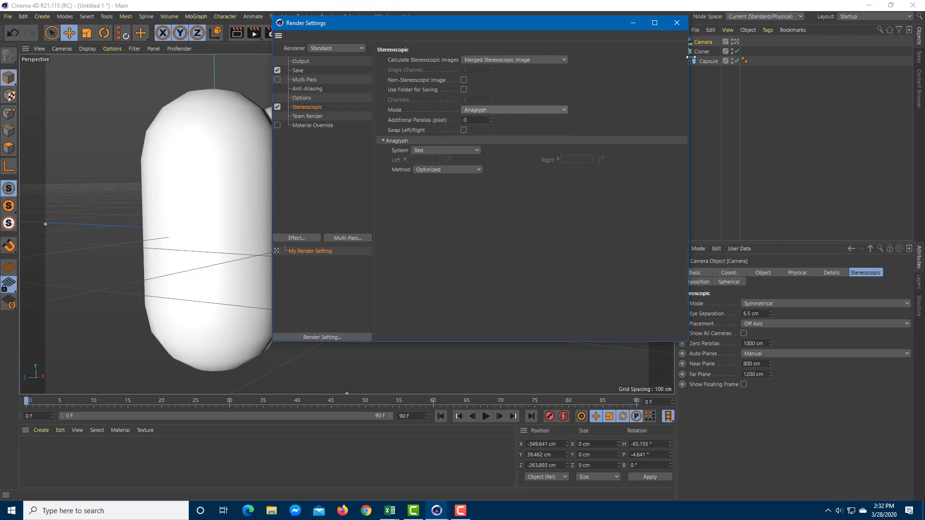
left_click(677, 26)
- Render the anaglyph image to the Picture Viewer and compare it with the earlier non-stereoscopic render
left_click(251, 33)
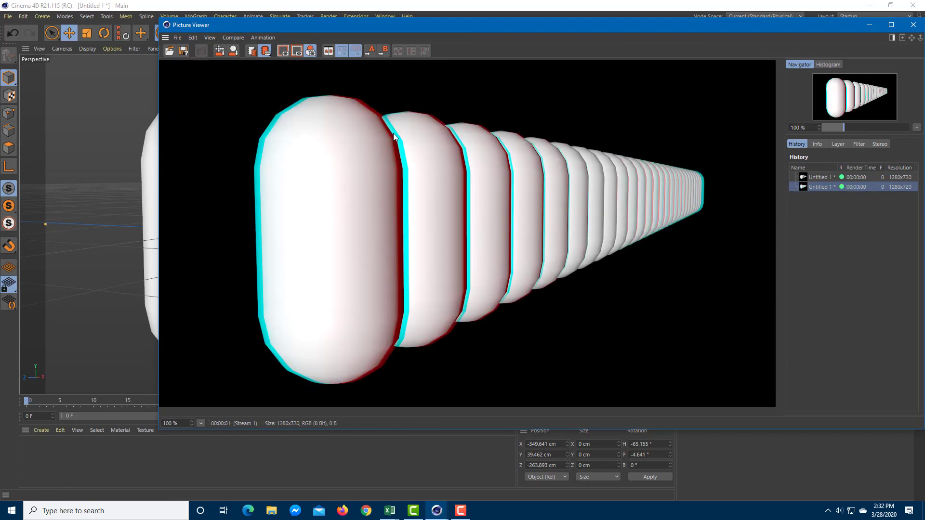
left_click(812, 178)
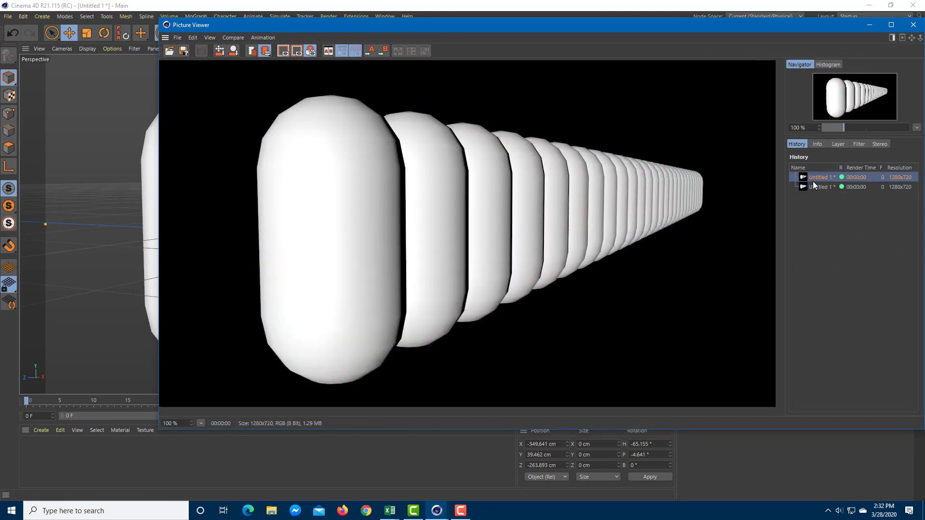
left_click(816, 188)
left_click(909, 28)
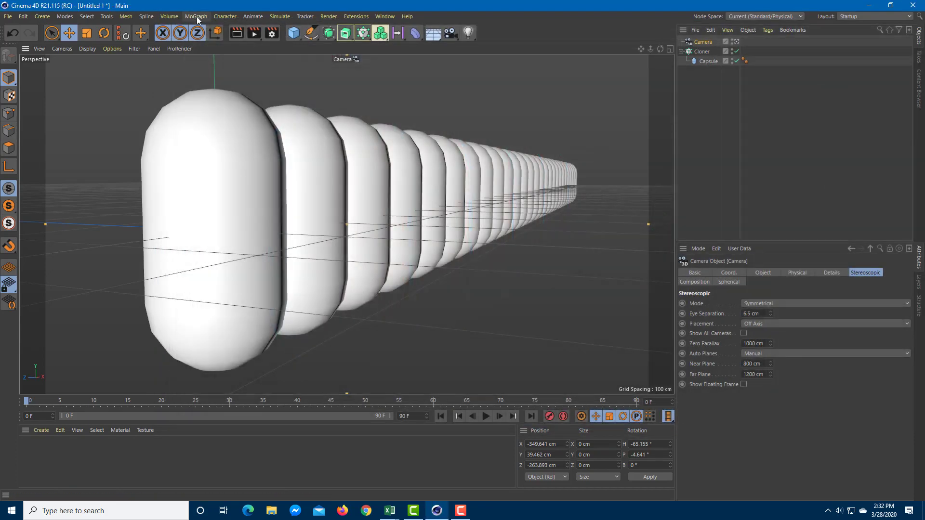
- Set the stereoscopic render mode to Side-by-Side and render the frame to the Picture Viewer
left_click(272, 35)
left_click(487, 116)
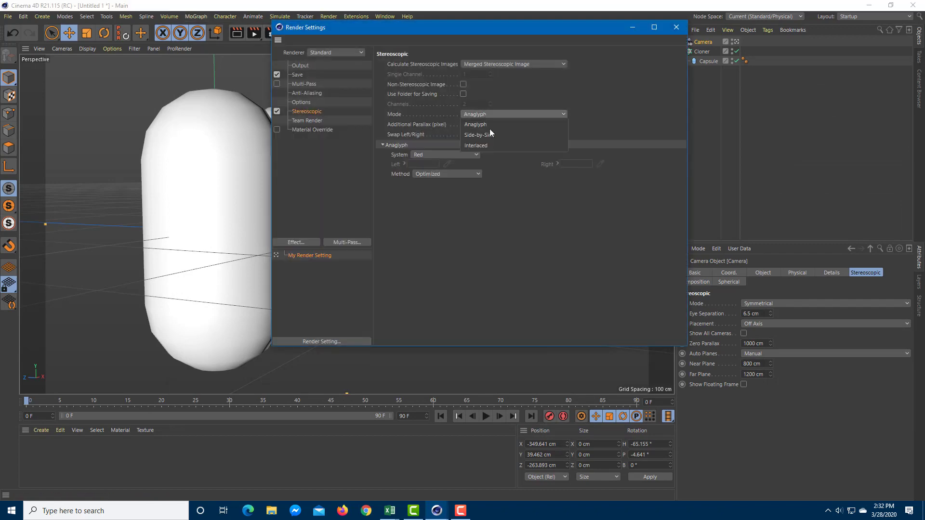
left_click(490, 136)
left_click(676, 27)
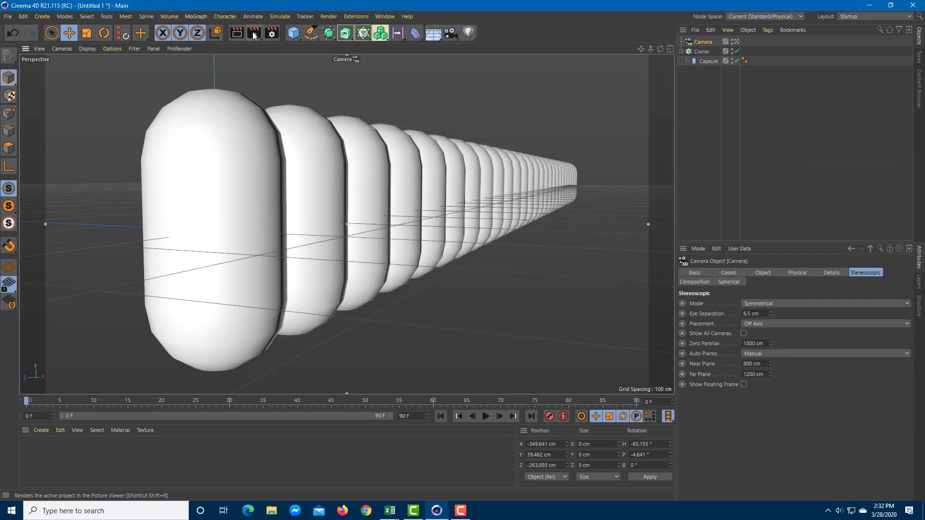
left_click(254, 33)
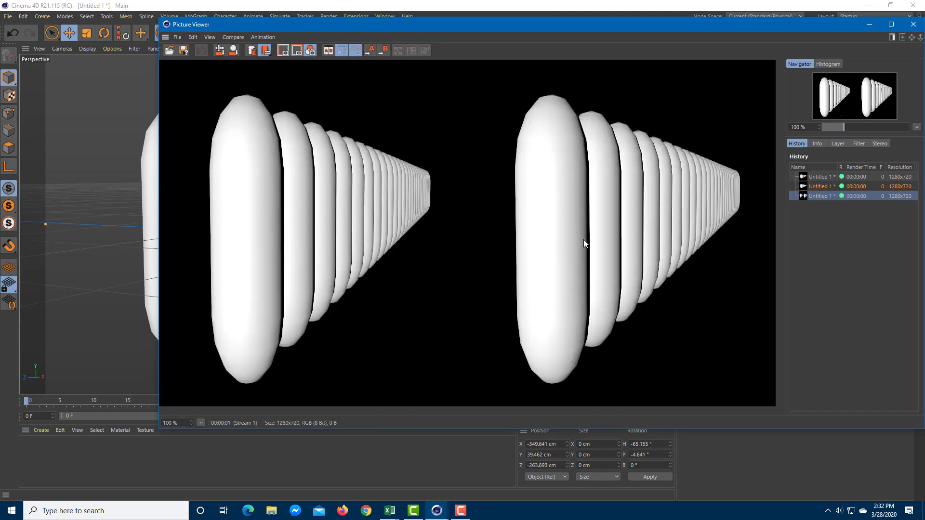
left_click(913, 24)
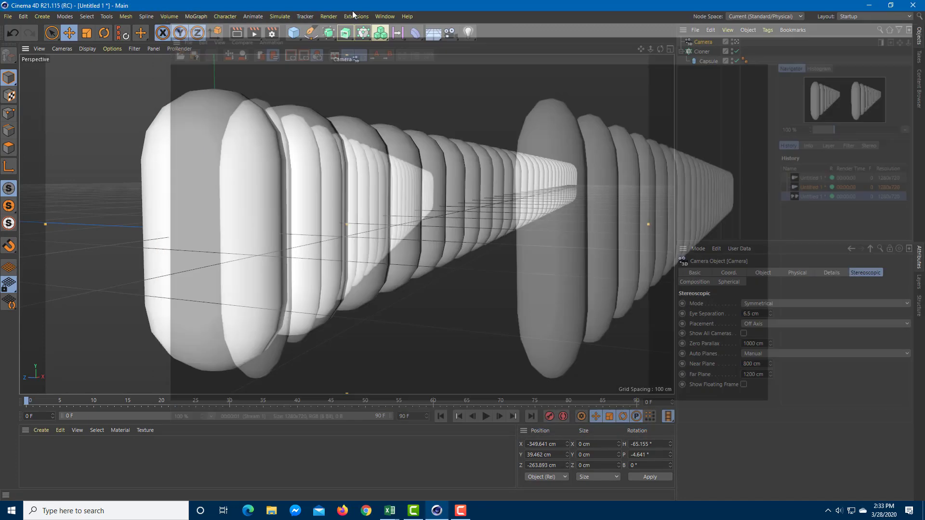
- Set the stereoscopic render mode to Interlaced and render the frame to the Picture Viewer
left_click(272, 33)
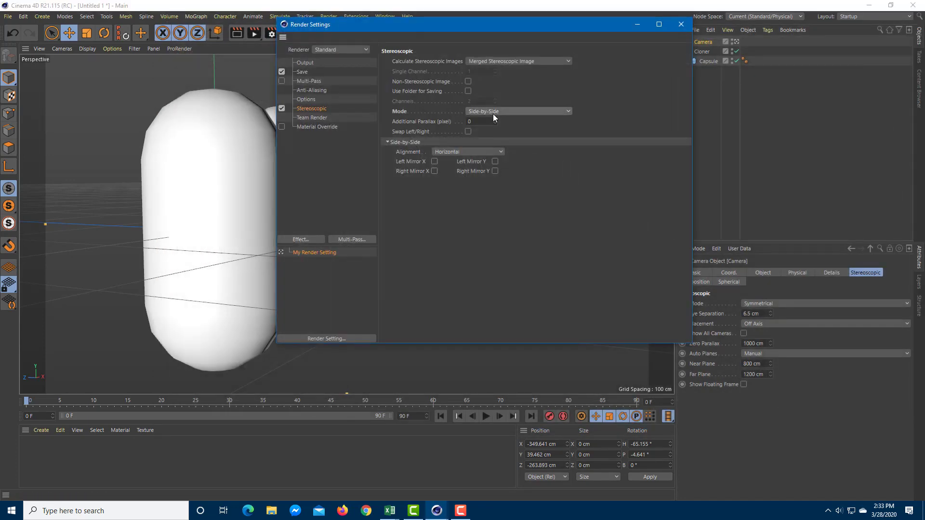
left_click(529, 112)
left_click(487, 140)
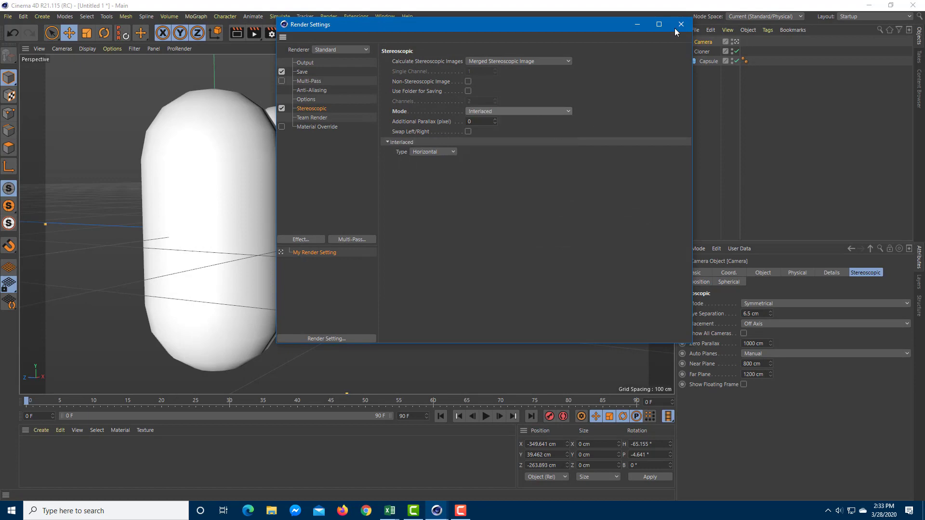
left_click(681, 24)
left_click(254, 33)
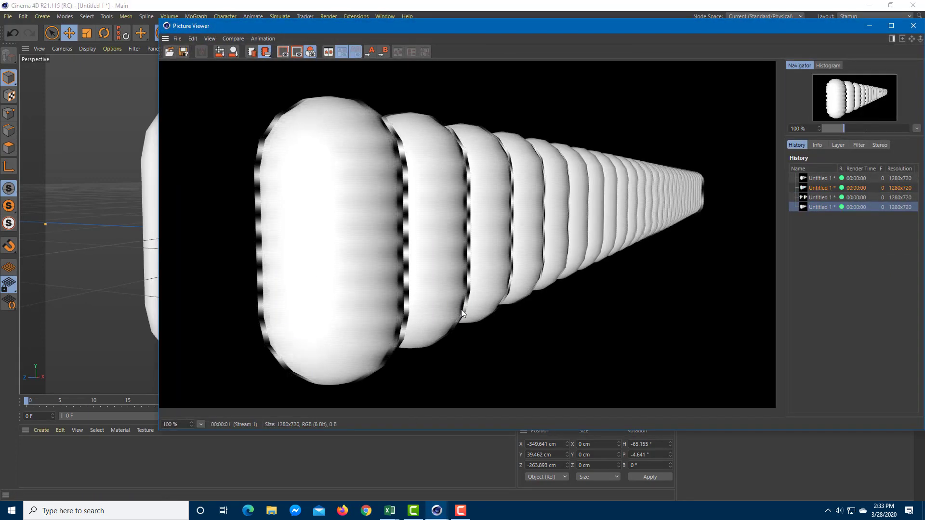
- Review the side-by-side, anaglyph and non-stereoscopic renders in the Picture Viewer history
left_click(809, 197)
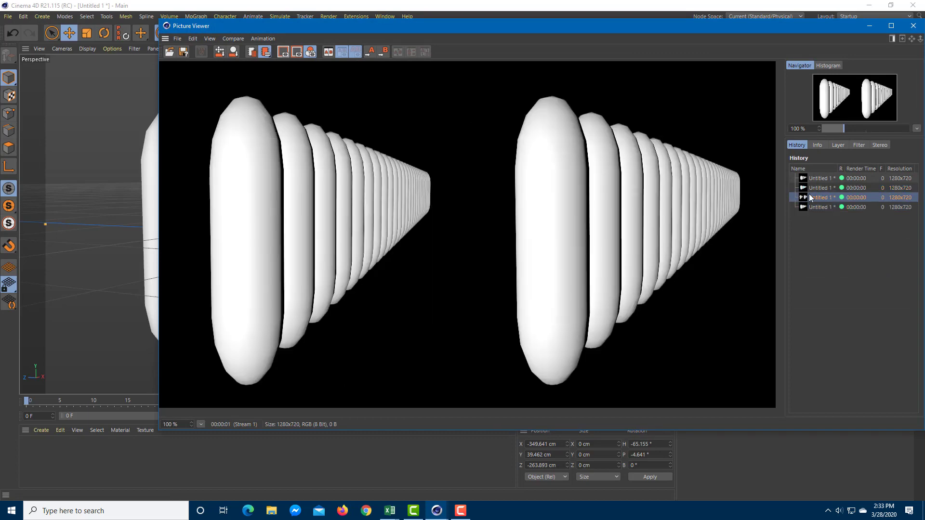
left_click(815, 188)
left_click(819, 179)
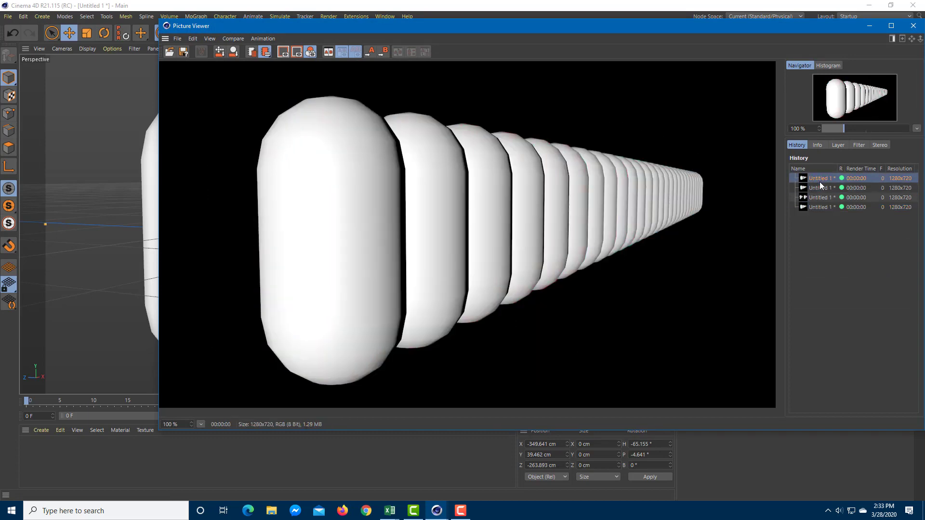
left_click(913, 25)
- Try Single Channel and Individual Channels for calculating the stereoscopic images, and return to Merged Stereoscopic Image
left_click(270, 33)
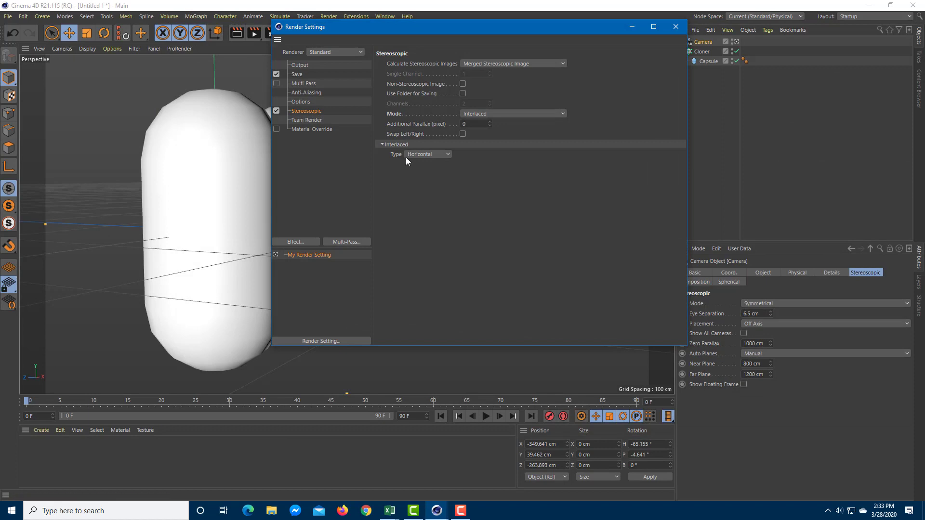
left_click(473, 114)
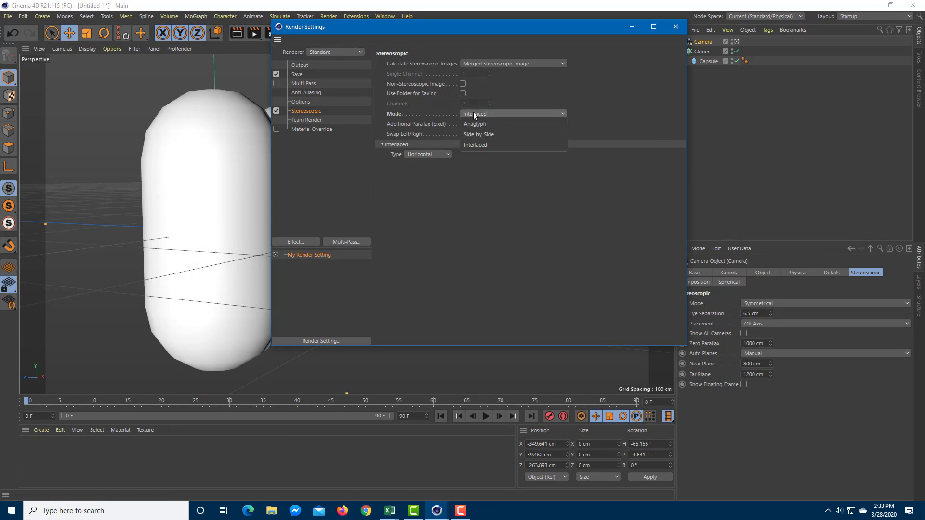
left_click(473, 60)
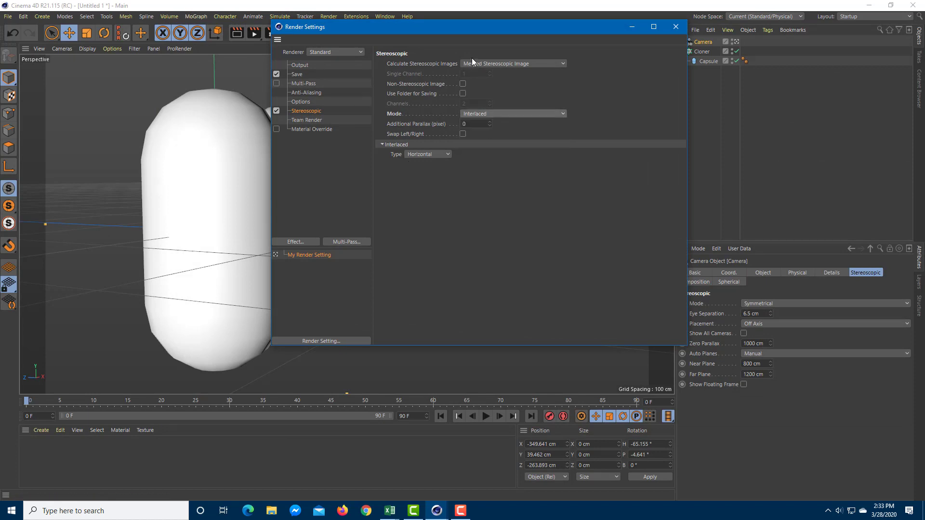
left_click(477, 64)
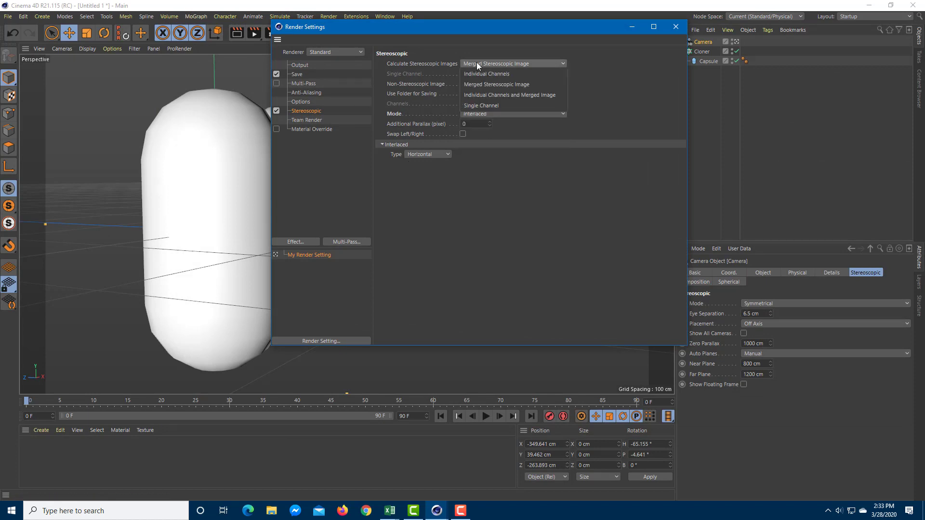
left_click(493, 106)
left_click(508, 63)
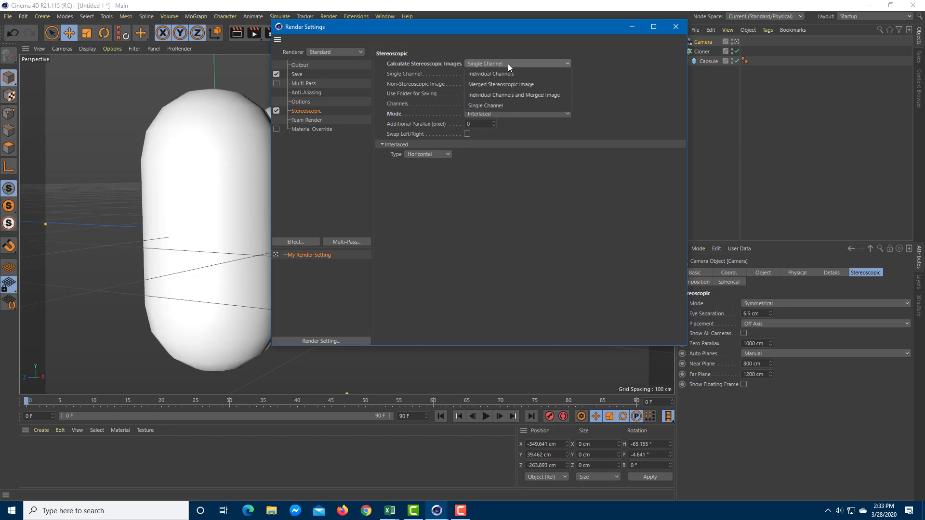
left_click(511, 75)
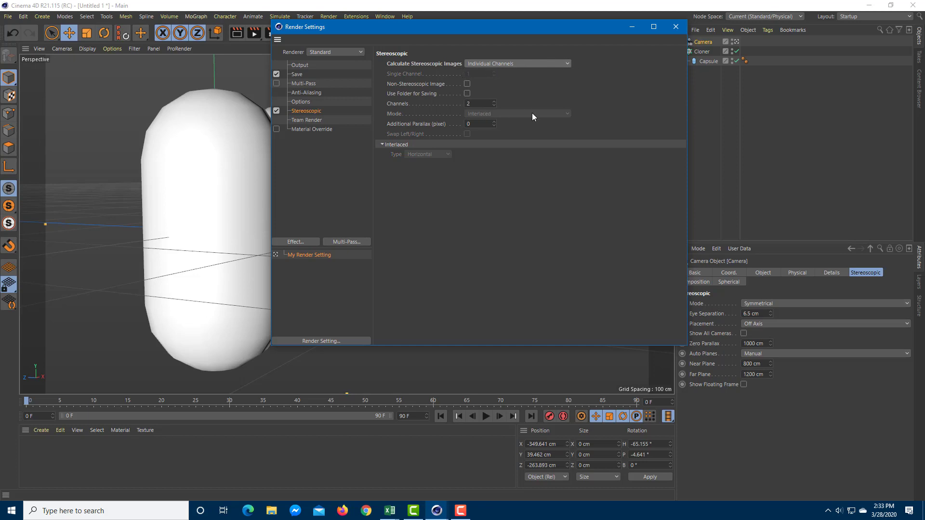
left_click(513, 63)
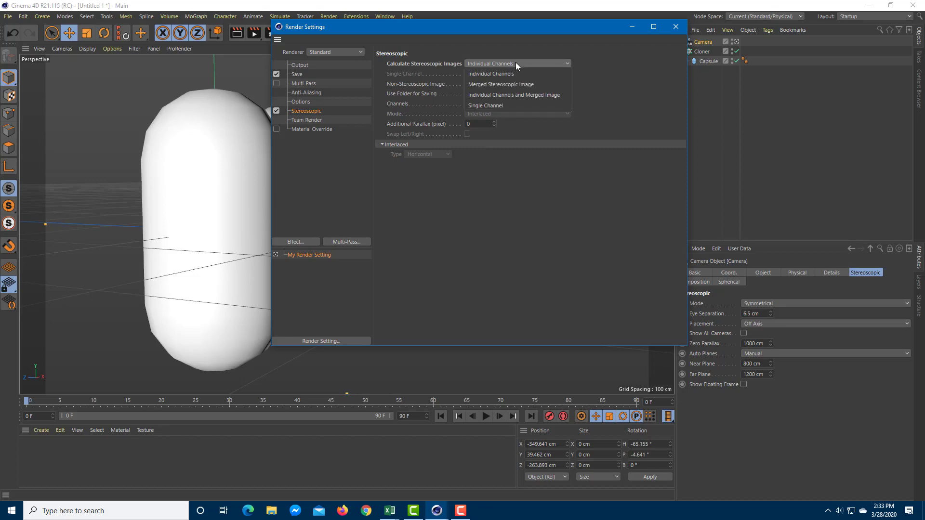
left_click(510, 76)
left_click(513, 64)
left_click(507, 85)
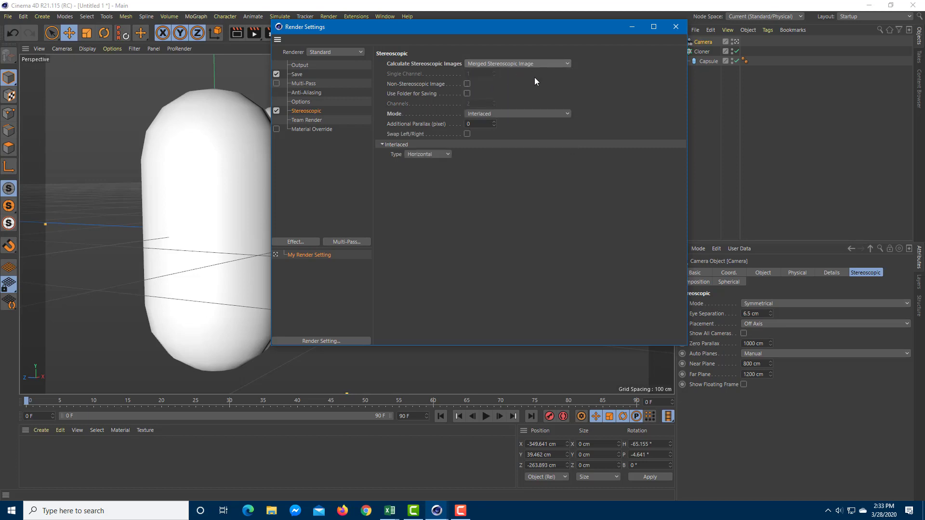
- Set the stereoscopic render mode to Anaglyph and close the render settings
left_click(509, 113)
left_click(506, 124)
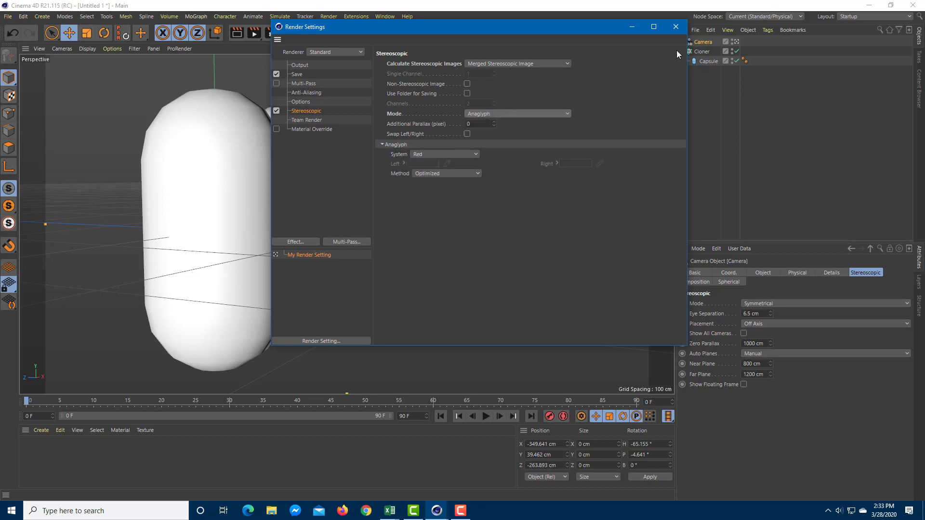
left_click(675, 26)
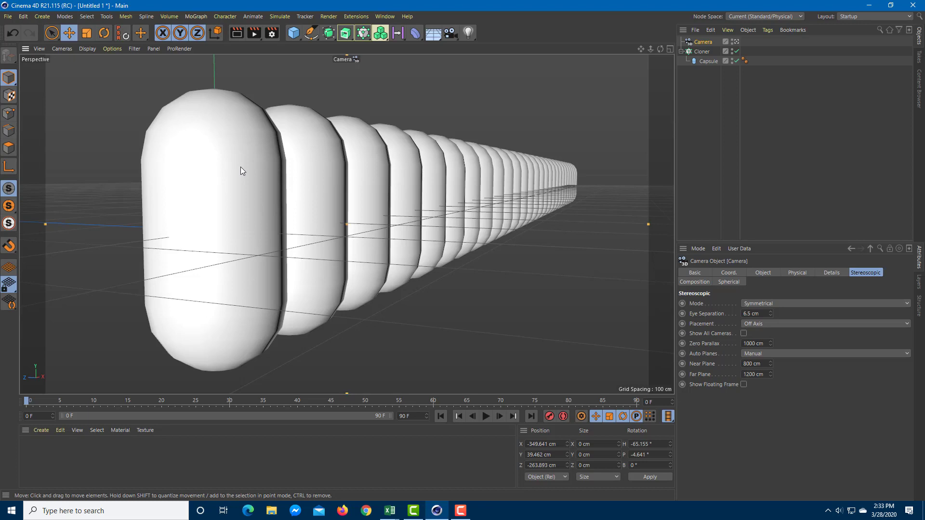
- Enable the stereoscopic display in the perspective viewport and compare the default camera's view with the stereo camera's view
left_click(108, 49)
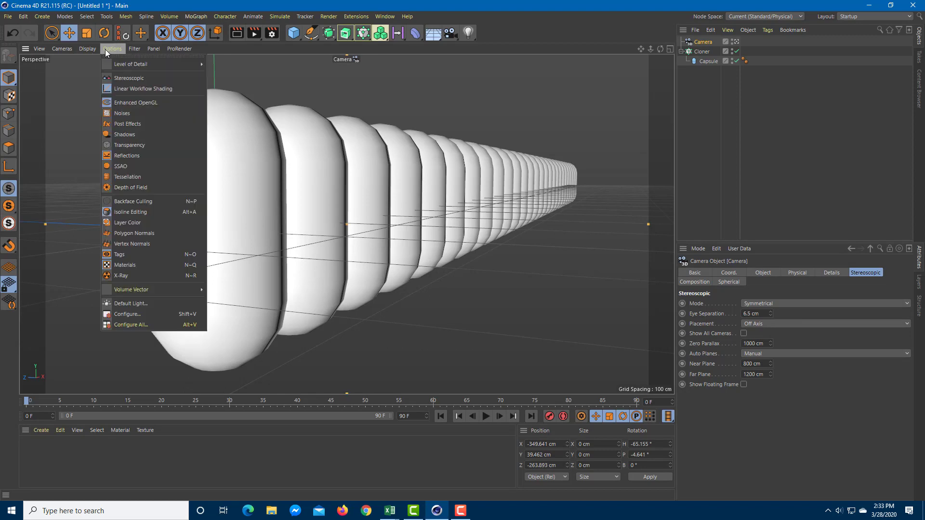
left_click(144, 80)
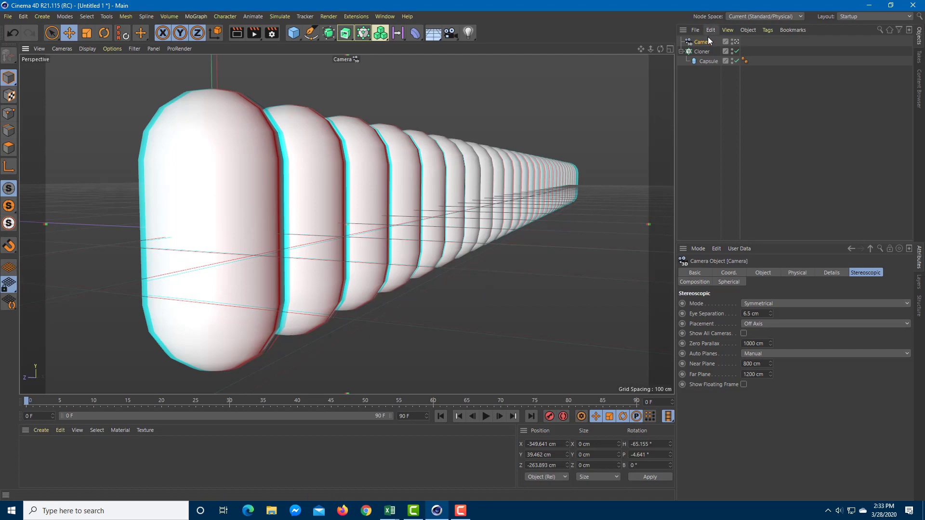
left_click(735, 42)
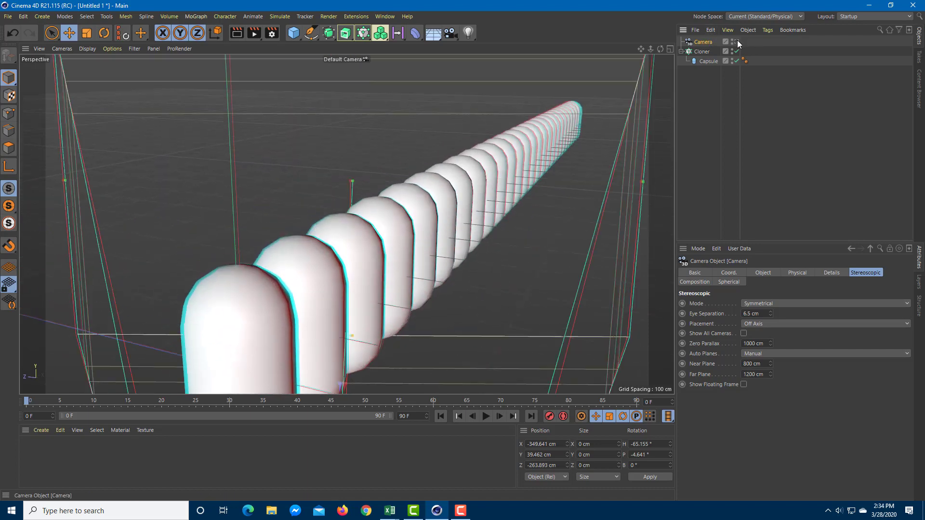
left_click(735, 42)
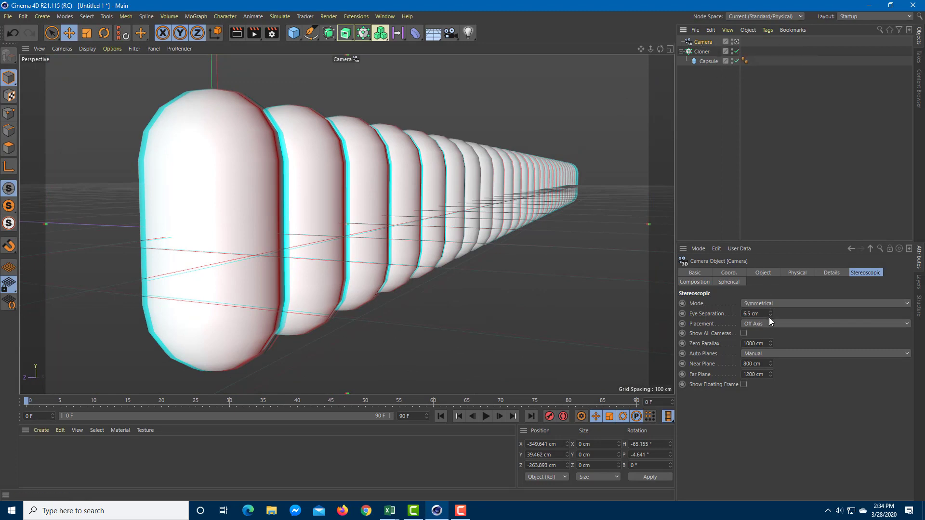
- Try a camera eye separation of 31.99 cm and set it back to 6.5 cm
left_click_drag(770, 313, 770, 193)
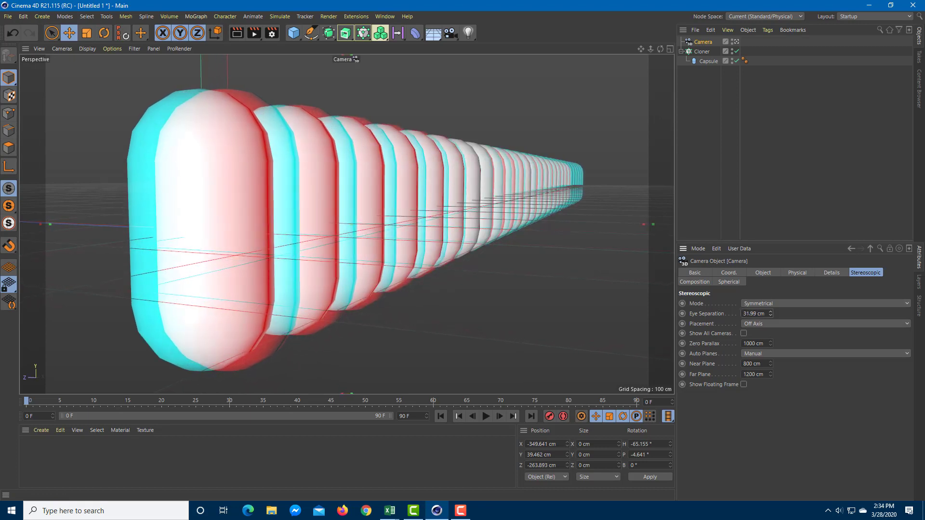
left_click(754, 314)
type("6.5")
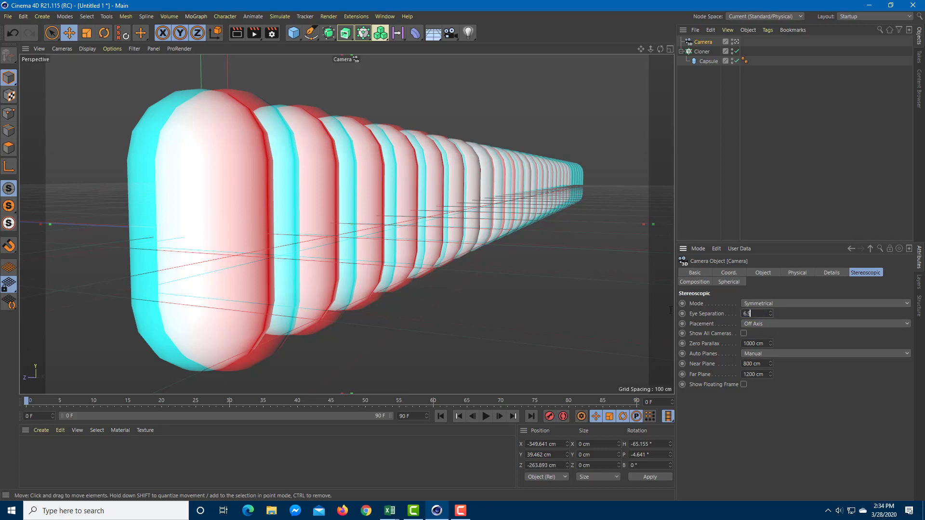
key("Return")
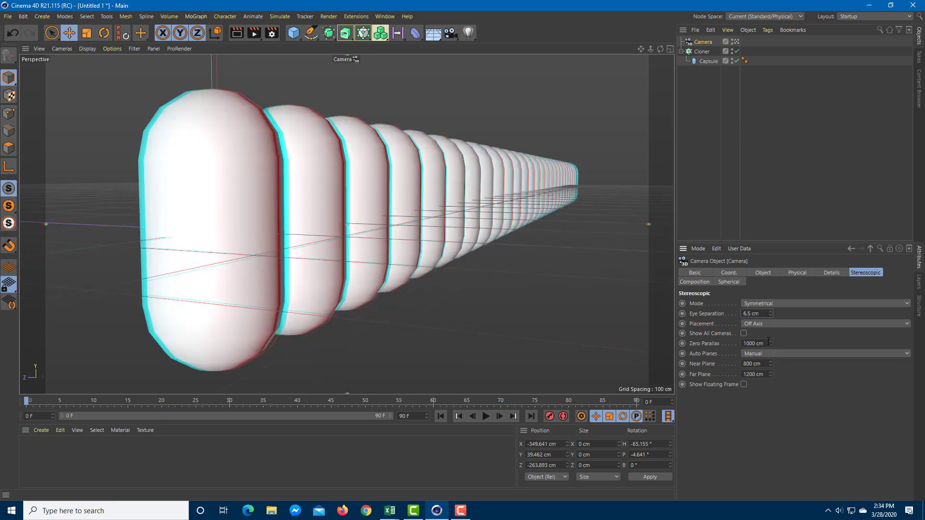
- Set the camera's zero parallax to 1200 cm, near plane to 0 cm and eye separation to 18.61 cm
mouse_move(771, 343)
left_mouse_down()
mouse_move(771, 327)
mouse_move(770, 366)
mouse_move(771, 328)
left_mouse_up()
mouse_move(770, 344)
left_mouse_down()
mouse_move(771, 365)
mouse_move(770, 335)
left_mouse_up()
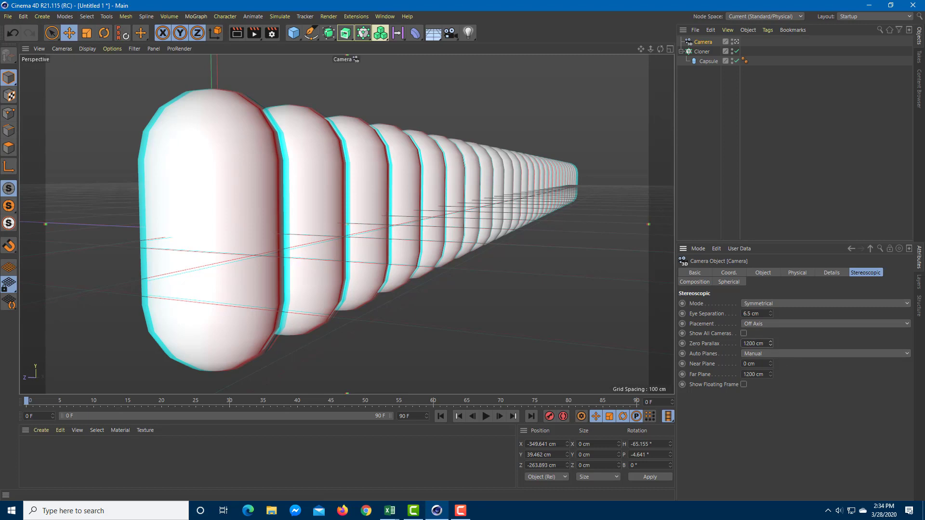
mouse_move(770, 313)
left_mouse_down()
mouse_move(771, 286)
mouse_move(767, 317)
left_mouse_up()
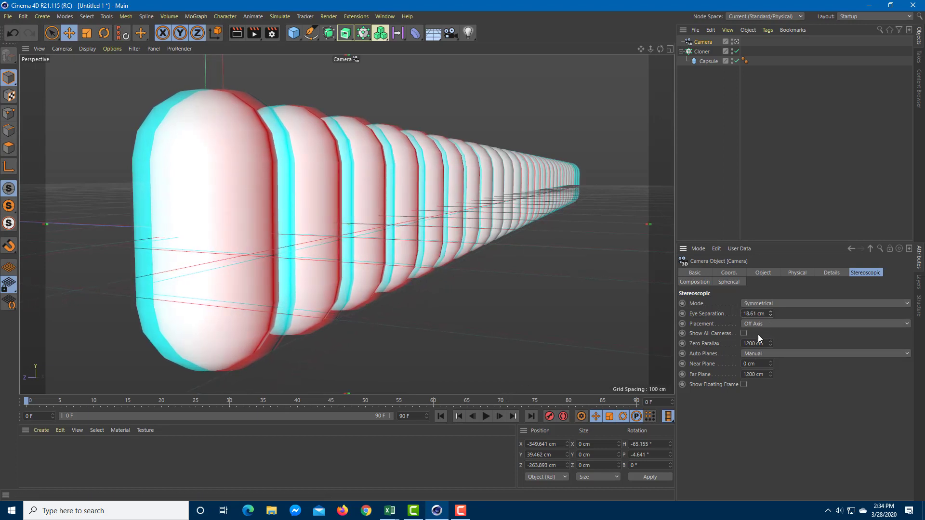
- Reframe the capsule row through the stereo camera and render the anaglyph image to the Picture Viewer
mouse_move(439, 317)
left_mouse_down("alt")
mouse_move(452, 317)
mouse_move(434, 308)
left_mouse_up("alt")
left_click(313, 207)
mouse_move(313, 207)
left_mouse_down("alt")
mouse_move(350, 231)
mouse_move(489, 231)
mouse_move(559, 217)
mouse_move(528, 265)
mouse_move(415, 250)
mouse_move(325, 206)
mouse_move(351, 212)
mouse_move(575, 135)
mouse_move(267, 171)
mouse_move(291, 147)
left_mouse_up("alt")
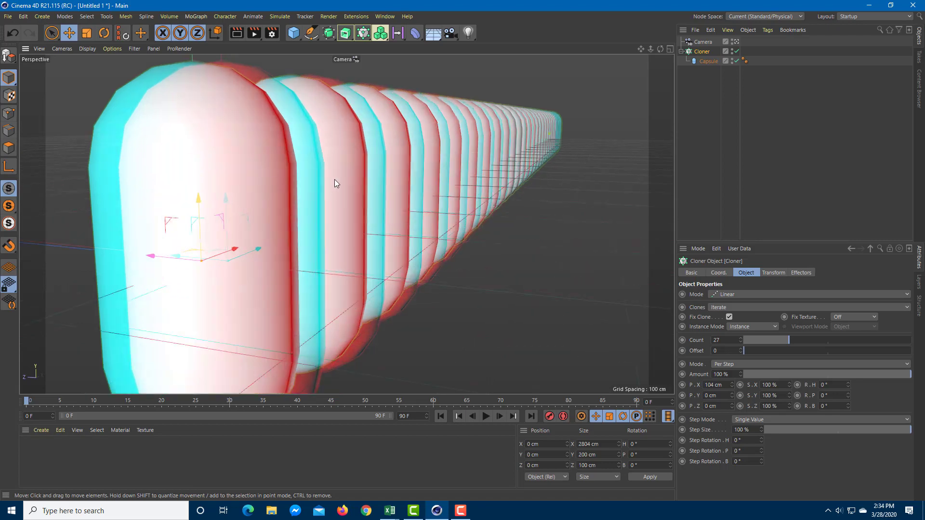
mouse_move(551, 170)
left_mouse_down("alt")
mouse_move(539, 163)
mouse_move(579, 188)
mouse_move(536, 195)
mouse_move(551, 179)
mouse_move(537, 182)
mouse_move(527, 206)
mouse_move(504, 215)
mouse_move(513, 217)
left_mouse_up("alt")
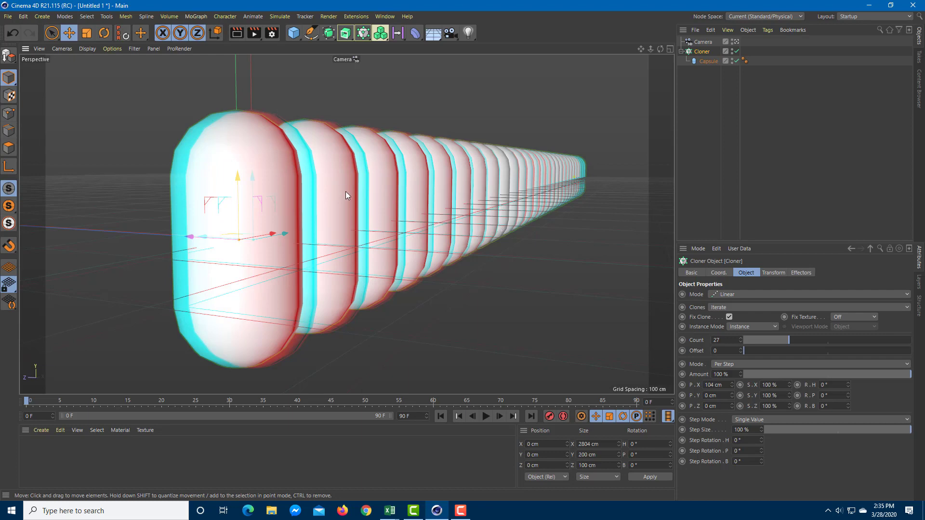
left_click(256, 33)
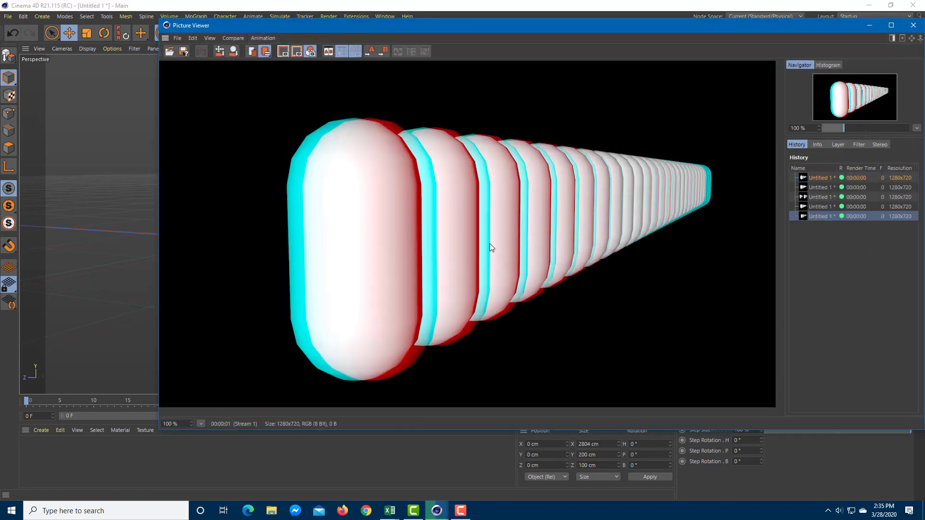
left_click(913, 25)
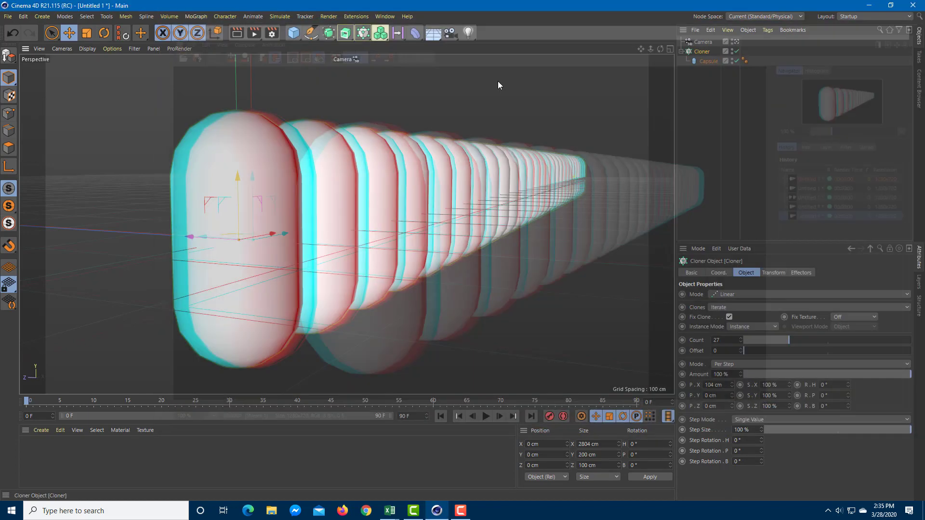
- Switch the stereoscopic render mode to Interlaced and render the reframed capsule row to the Picture Viewer
left_click(273, 35)
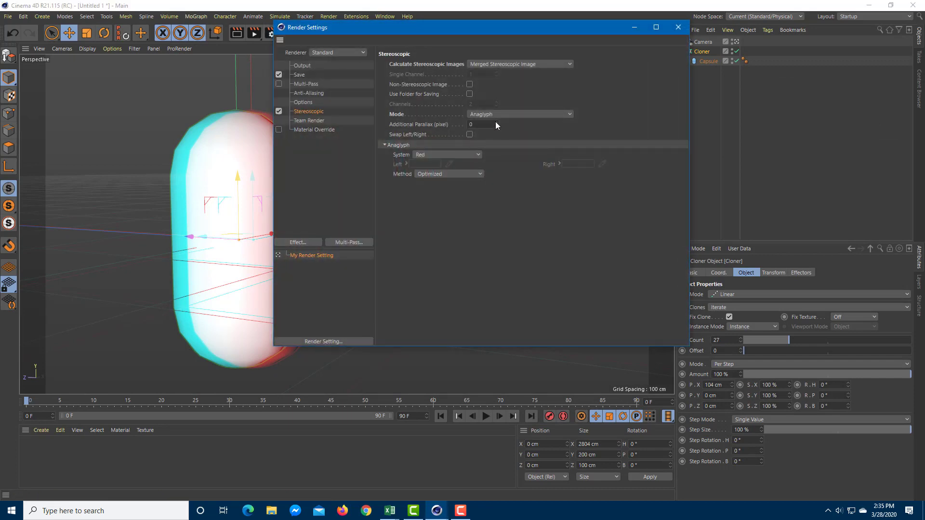
left_click(531, 115)
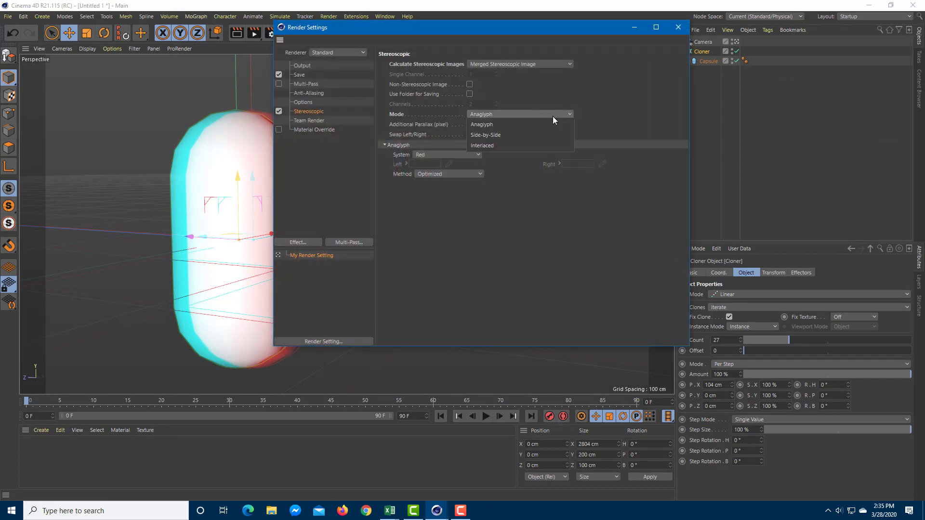
left_click(516, 144)
left_click(680, 27)
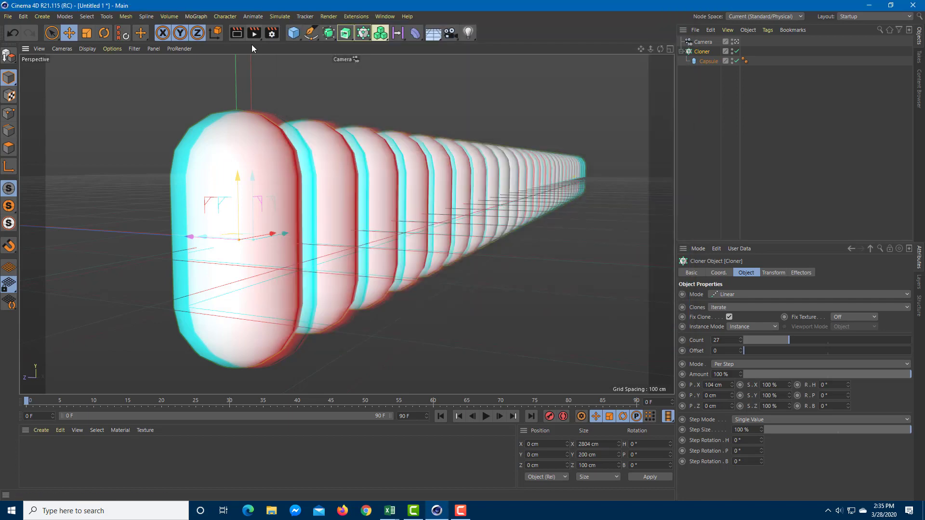
left_click(254, 33)
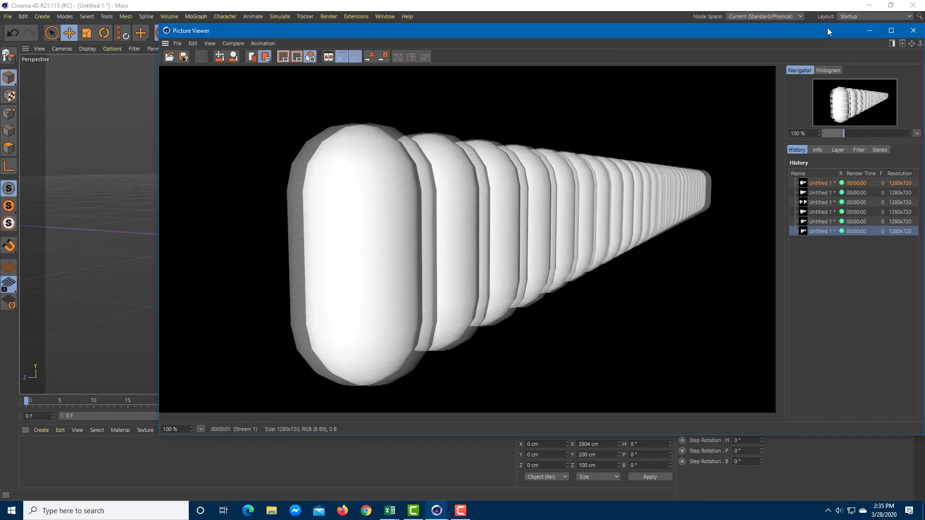
left_click(912, 31)
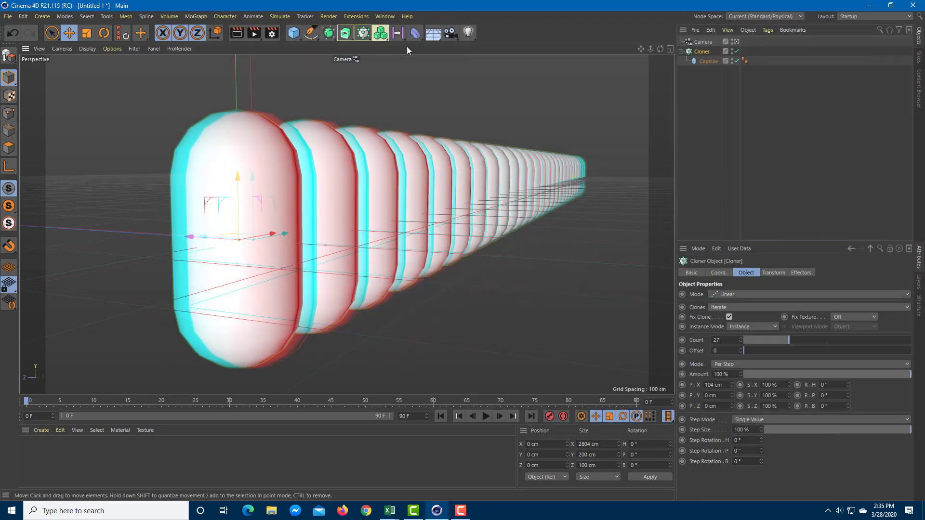
- Set the render settings to calculate the stereoscopic images as Individual Channels
left_click(273, 33)
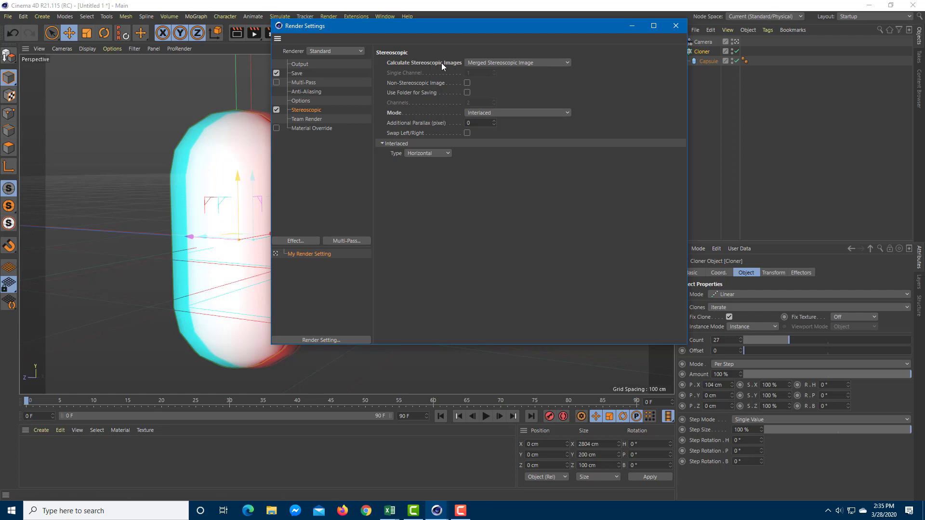
left_click(513, 63)
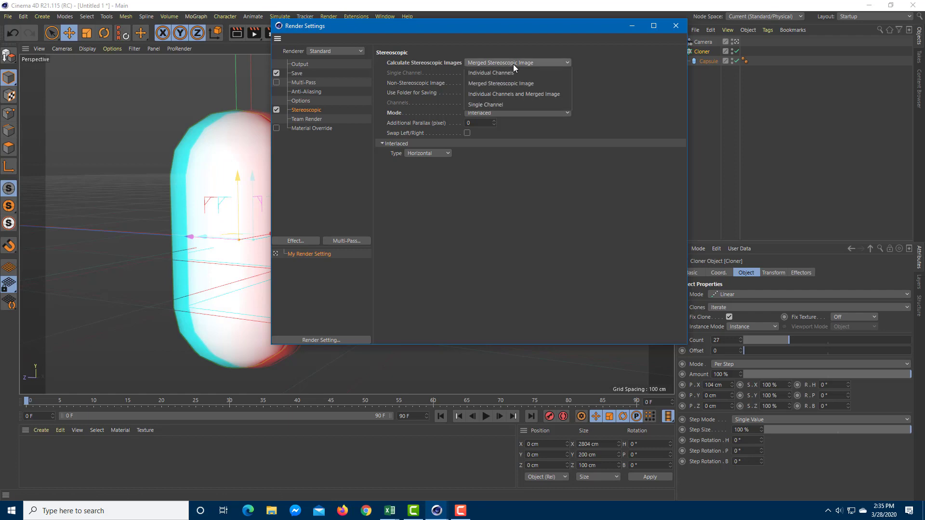
left_click(512, 72)
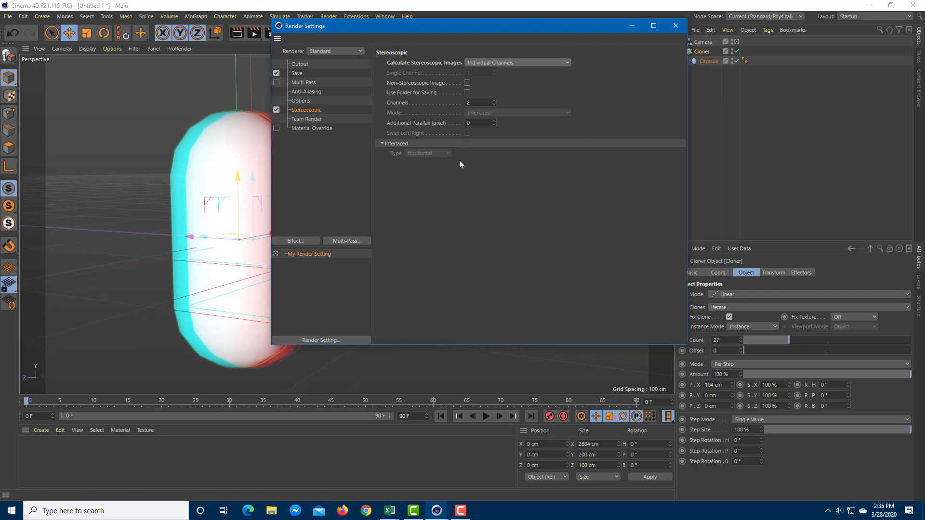
- Start choosing the save location for the regular image, creating and opening a new folder on the Desktop
left_click(296, 73)
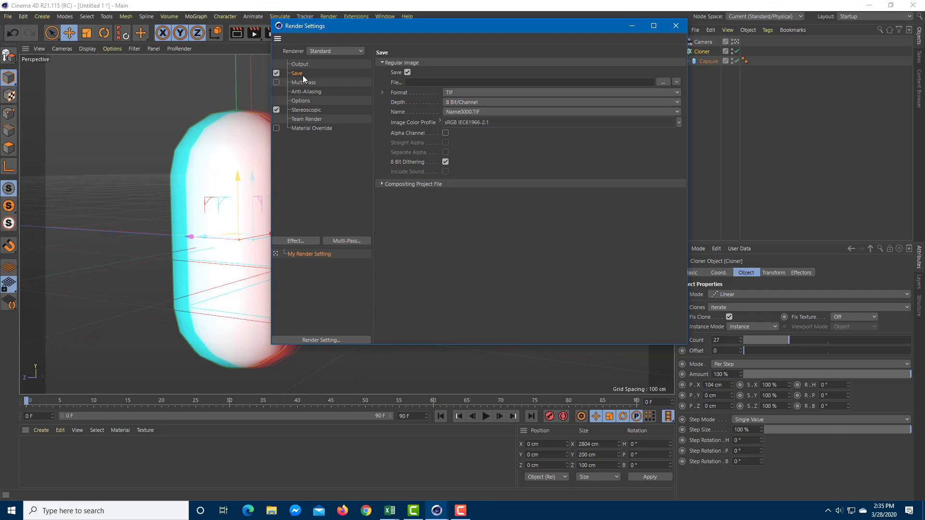
left_click(470, 82)
left_click(664, 82)
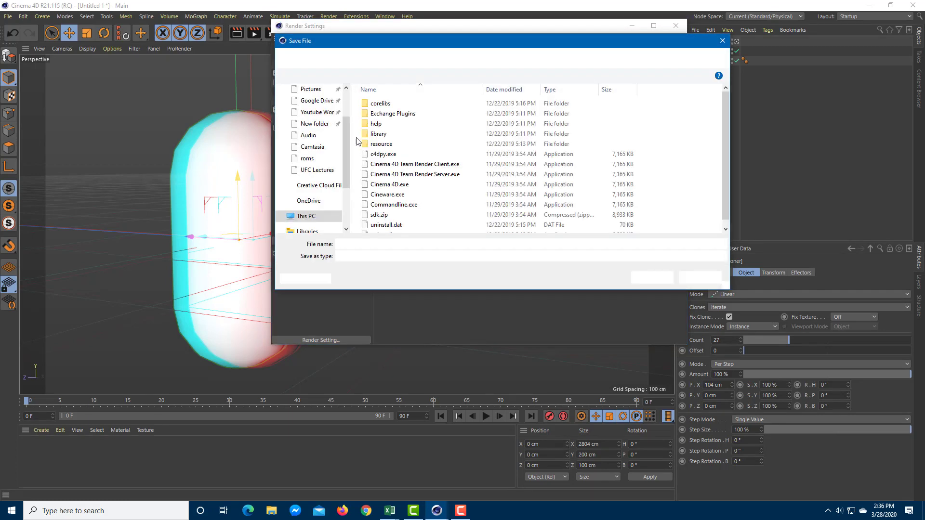
scroll(345, 126, "up", 2)
left_click(311, 108)
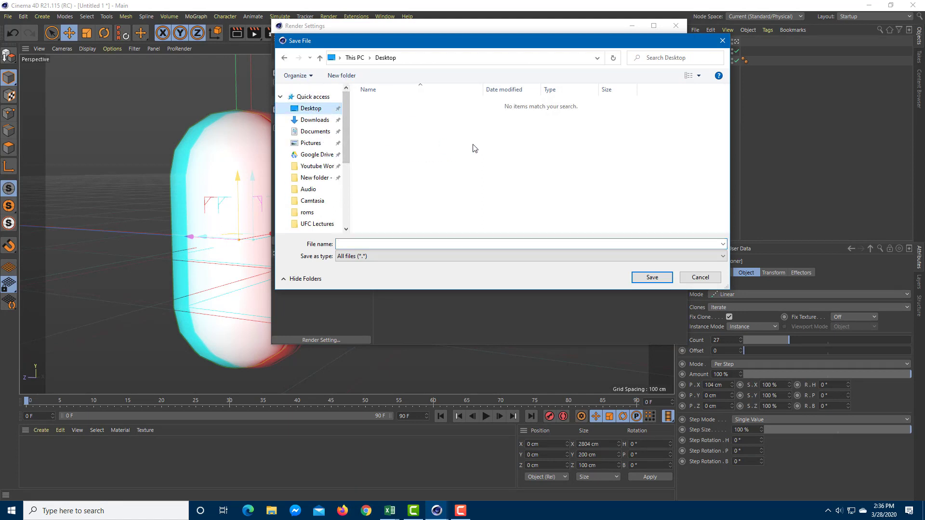
right_click(411, 164)
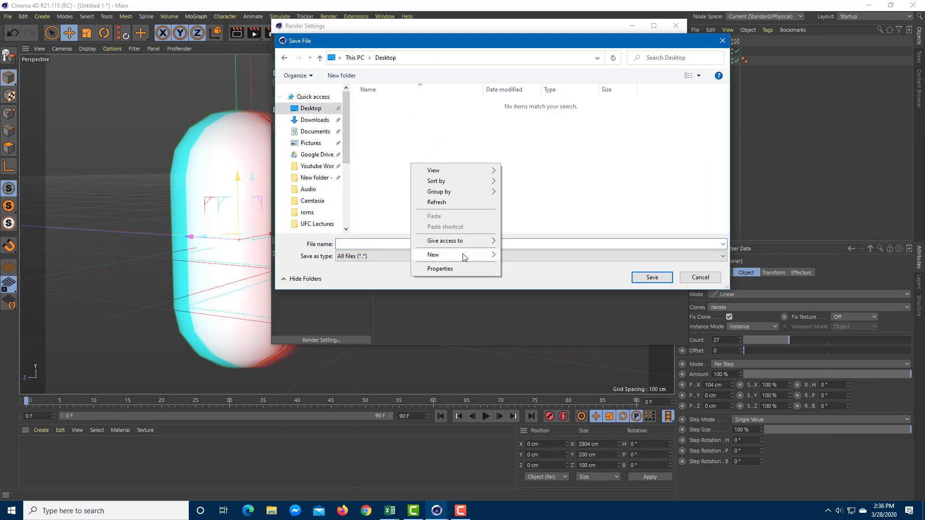
mouse_move(447, 255)
left_click(522, 256)
double_click(383, 109)
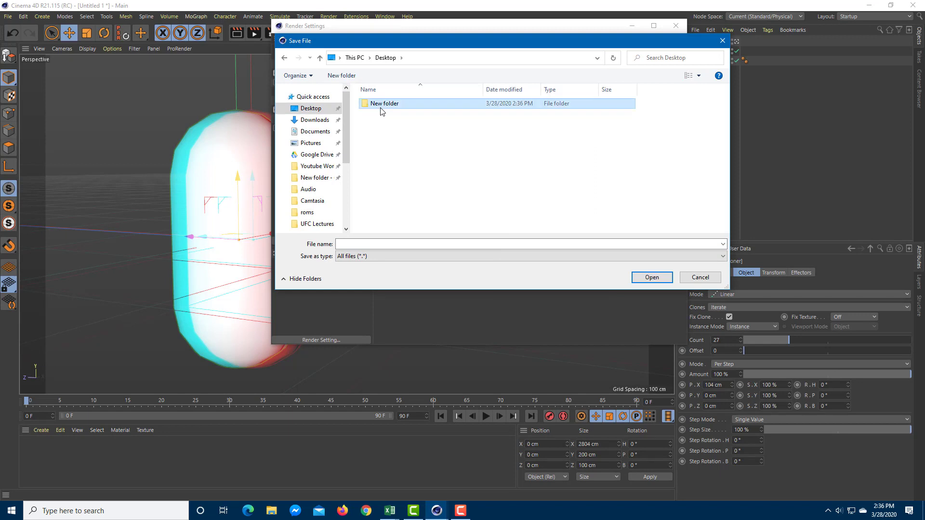
- Name the render output file 3d and save that path in the new Desktop folder
left_click(419, 244)
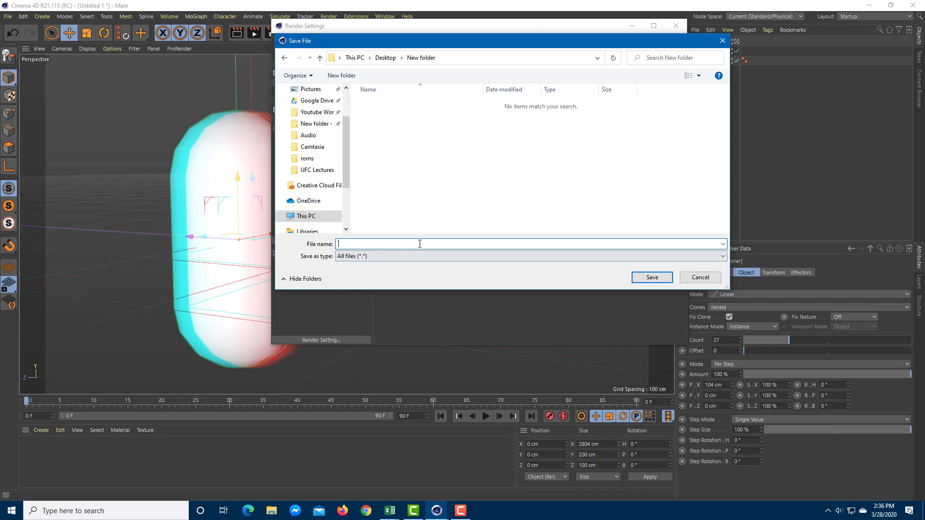
type("3d")
left_click(659, 281)
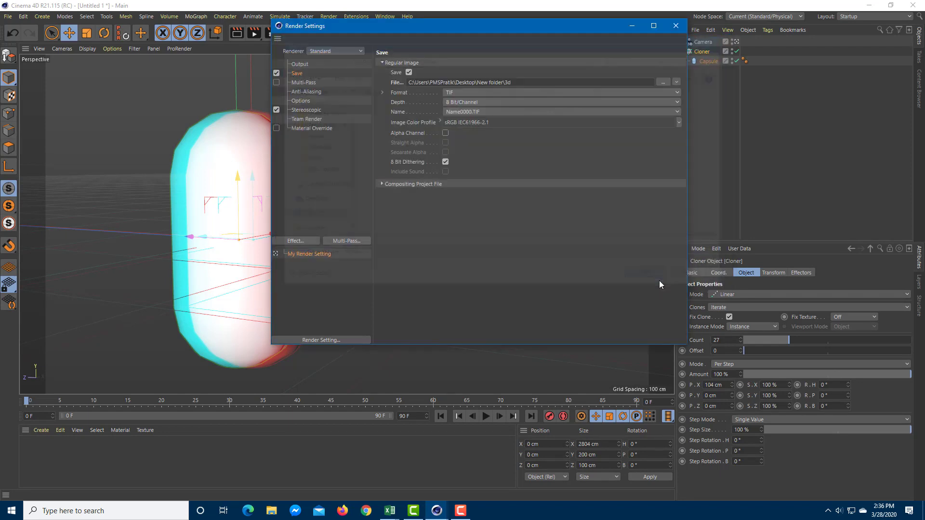
- Check the stereoscopic options, close the render settings and render the individual channels to the Picture Viewer
left_click(322, 113)
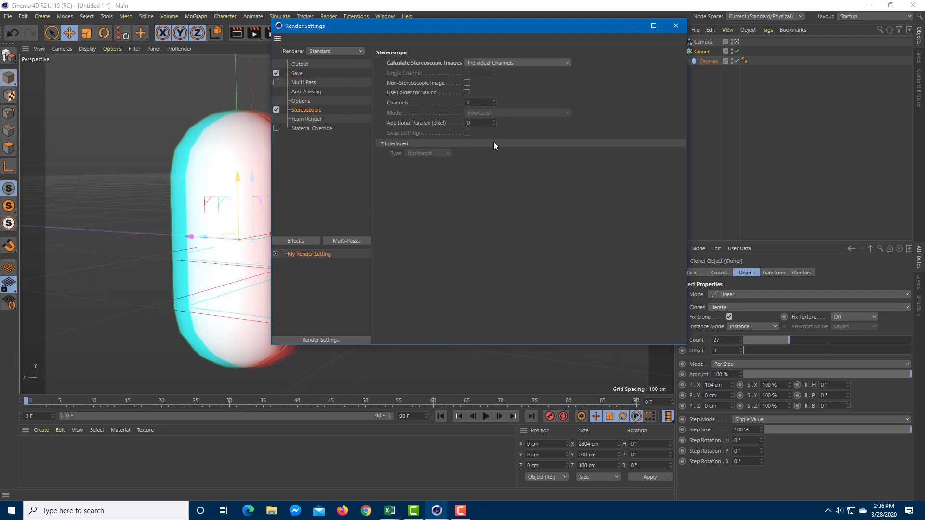
left_click(676, 26)
left_click(252, 36)
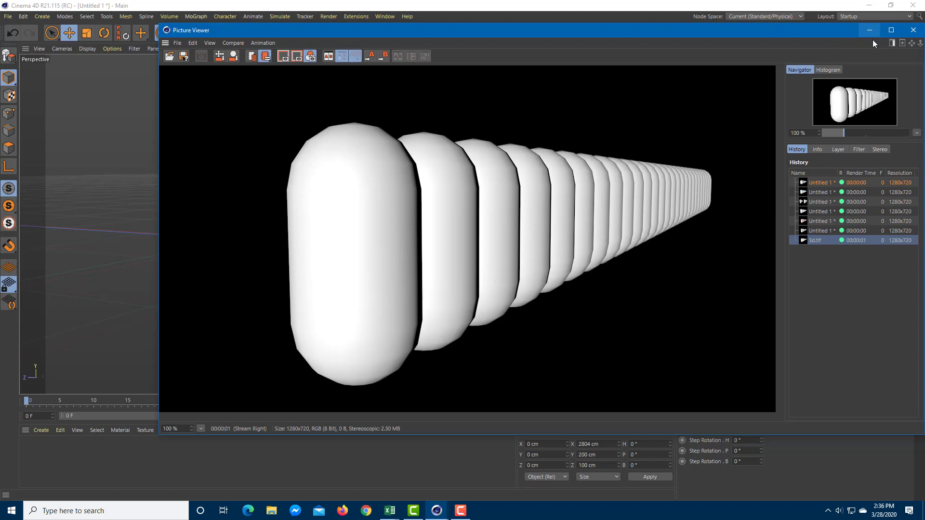
- Switch to the Desktop's New folder and open Stream Left_3d.tif in Windows Photo Viewer
left_click(922, 511)
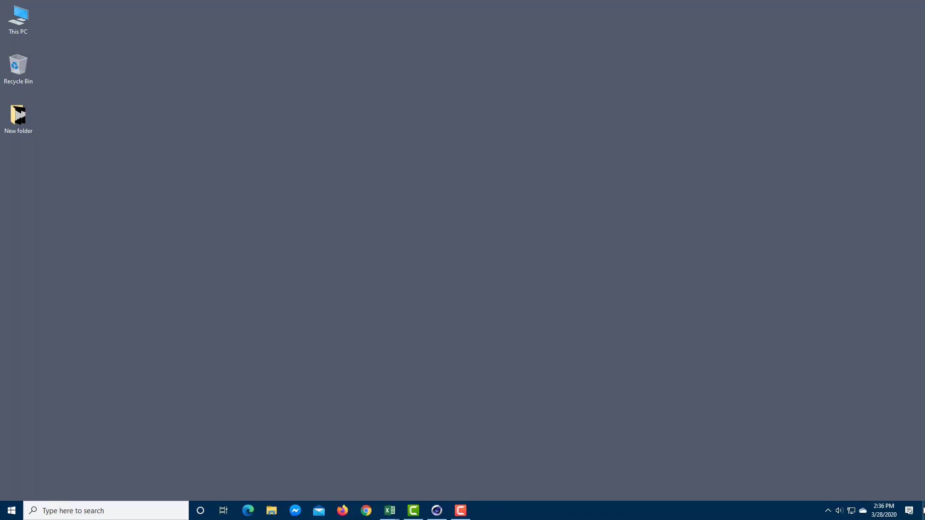
double_click(20, 119)
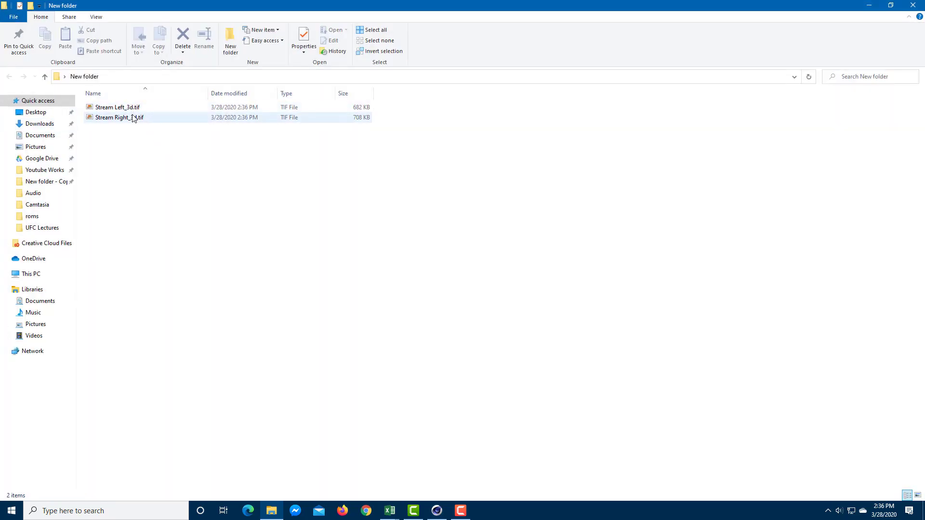
left_click(5, 100)
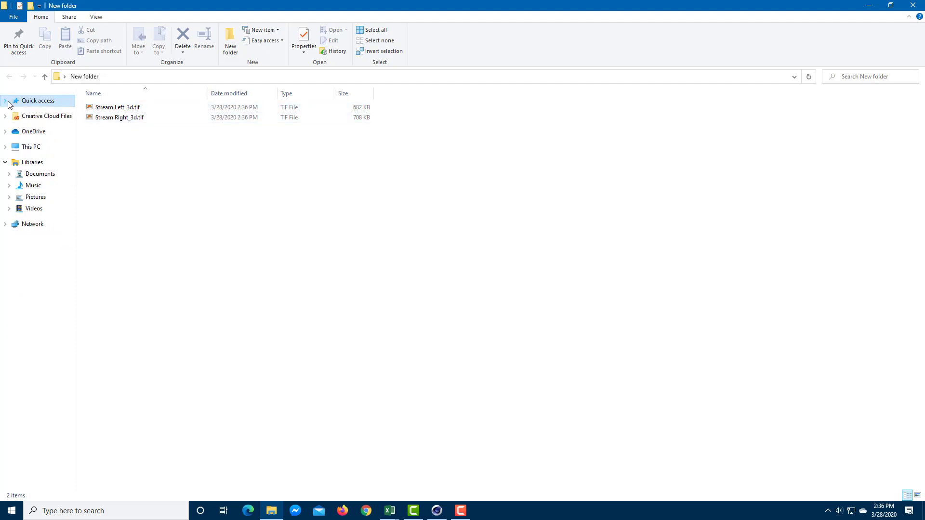
left_click(132, 109)
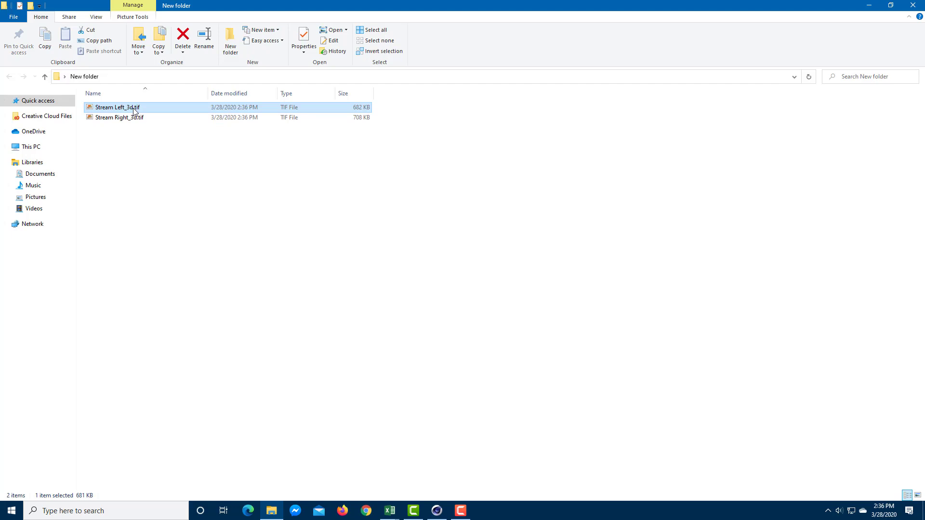
double_click(134, 110)
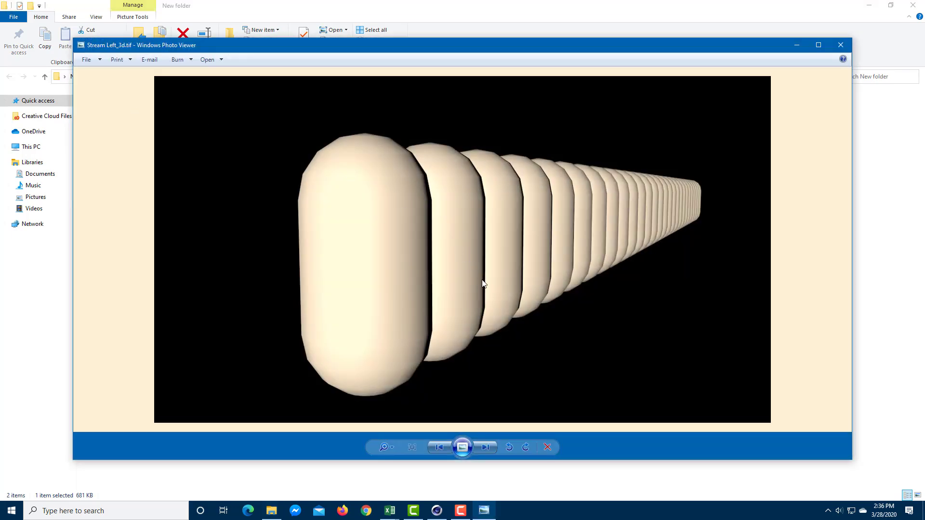
- Flip back and forth between the left and right stream images to compare their horizontal offset
left_click(486, 448)
left_click(439, 448)
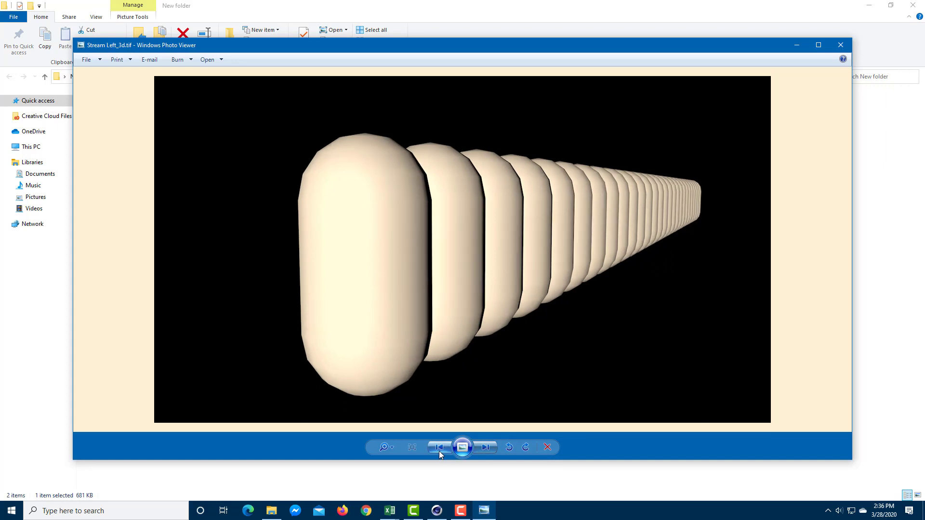
left_click(483, 448)
left_click(451, 449)
left_click(452, 449)
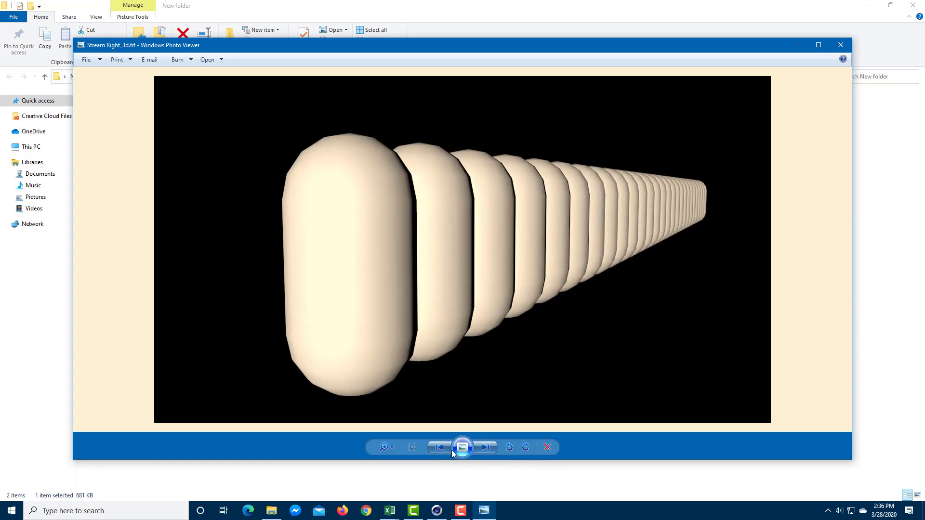
left_click(492, 448)
left_click(491, 448)
left_click(443, 450)
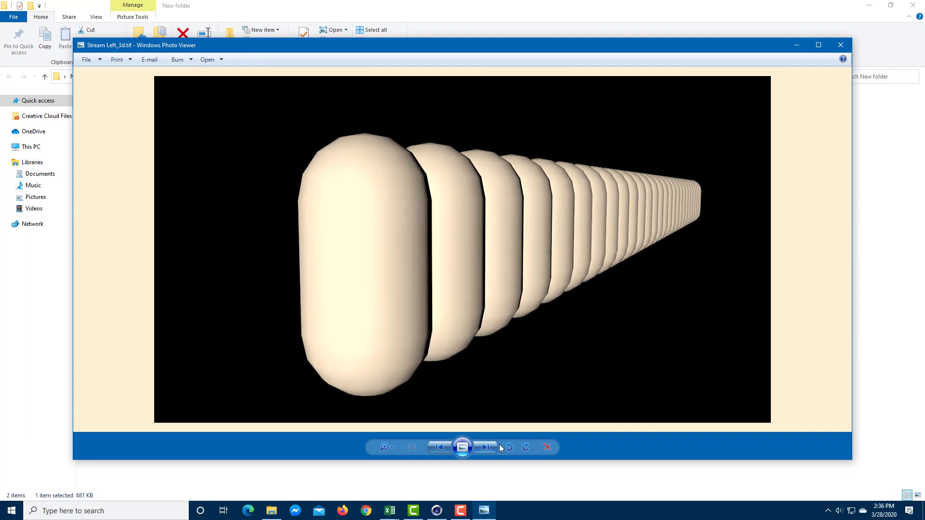
left_click(491, 446)
left_click(447, 452)
left_click(486, 447)
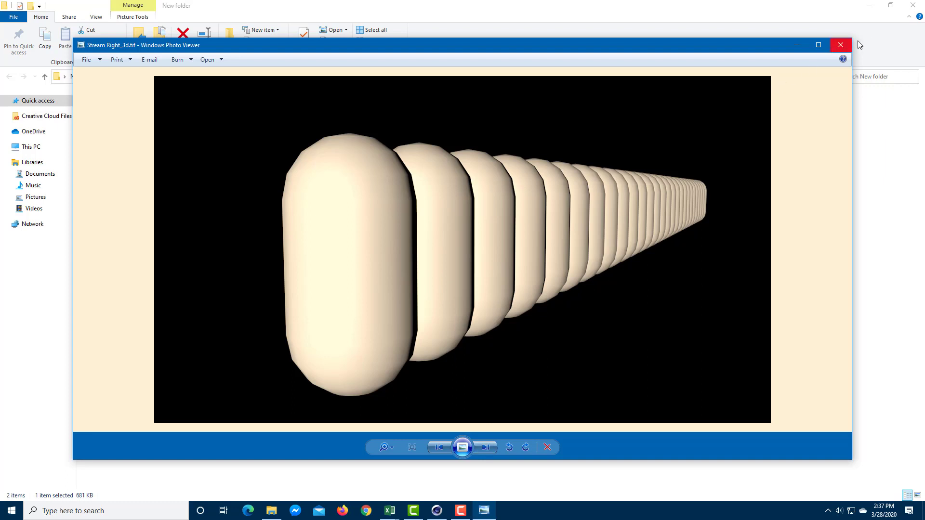
- Close the image and folder windows, and switch back to the capsule scene in Cinema 4D
left_click(842, 47)
left_click(912, 5)
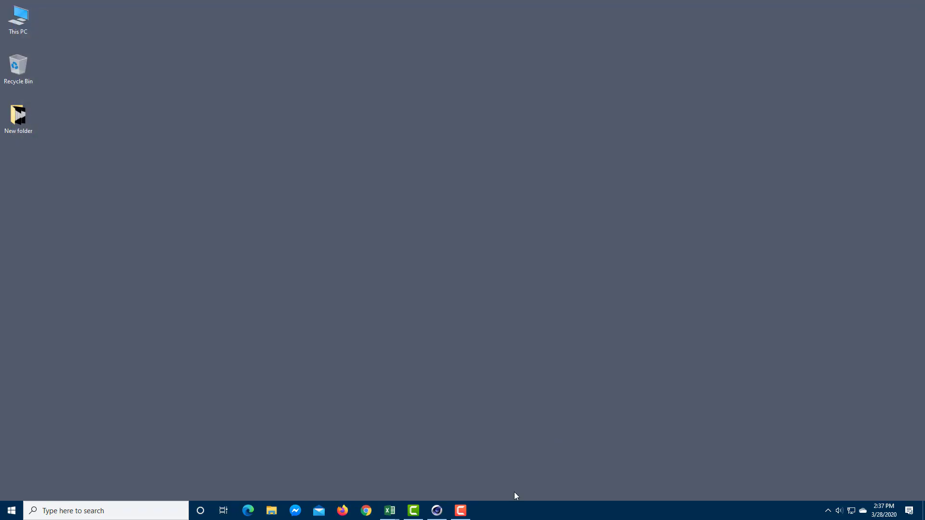
left_click(437, 510)
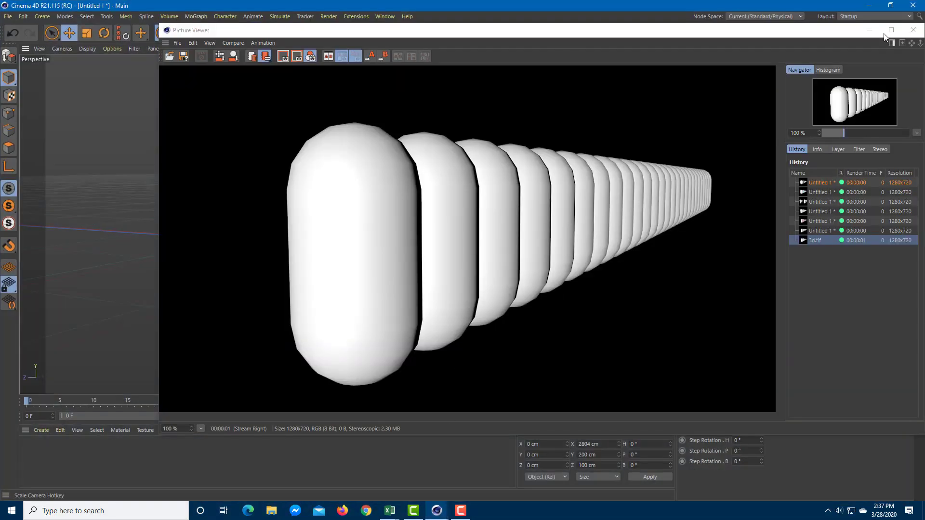
left_click(890, 30)
left_click(765, 54)
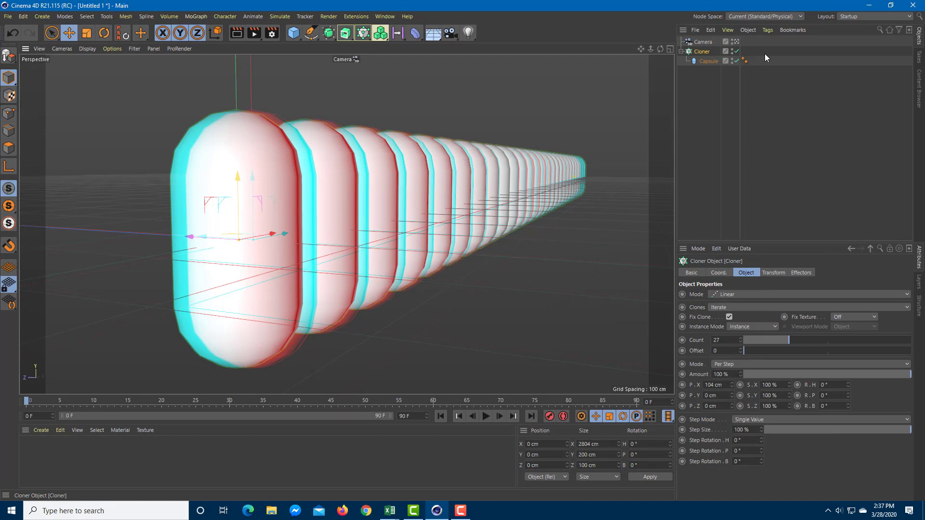
key("F10")
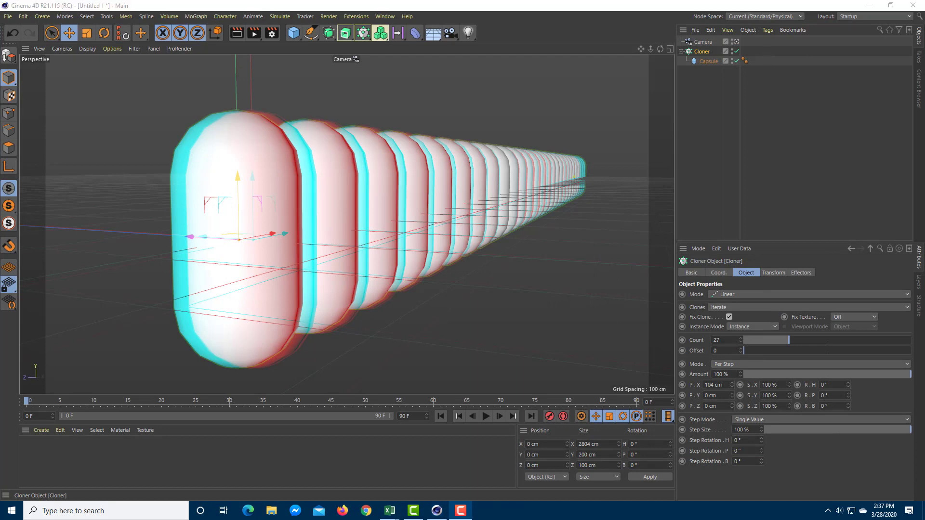